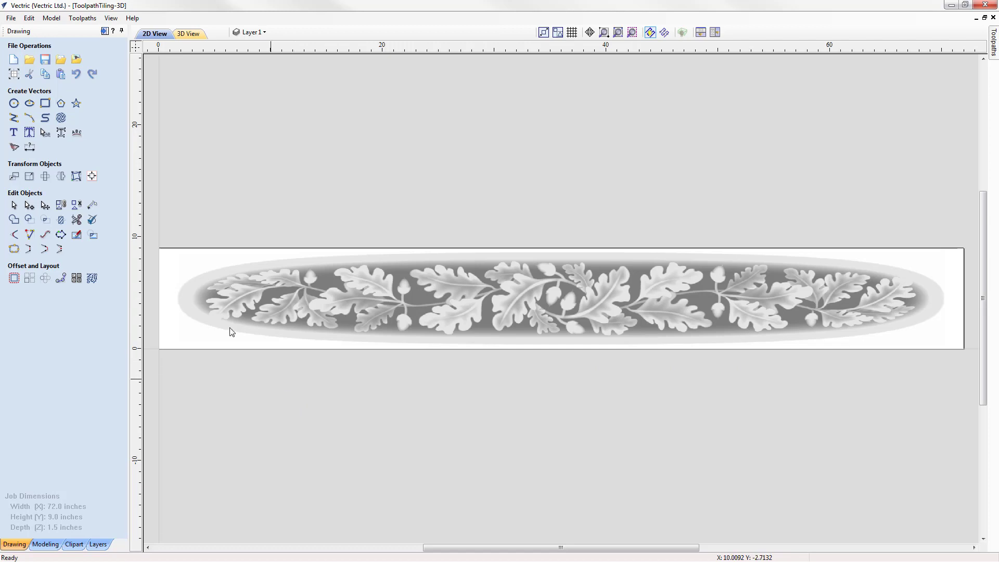
Step: Bring up the toolpath tools with the 2D and 3D views stacked, and preview all toolpaths on the full panel
click(103, 31)
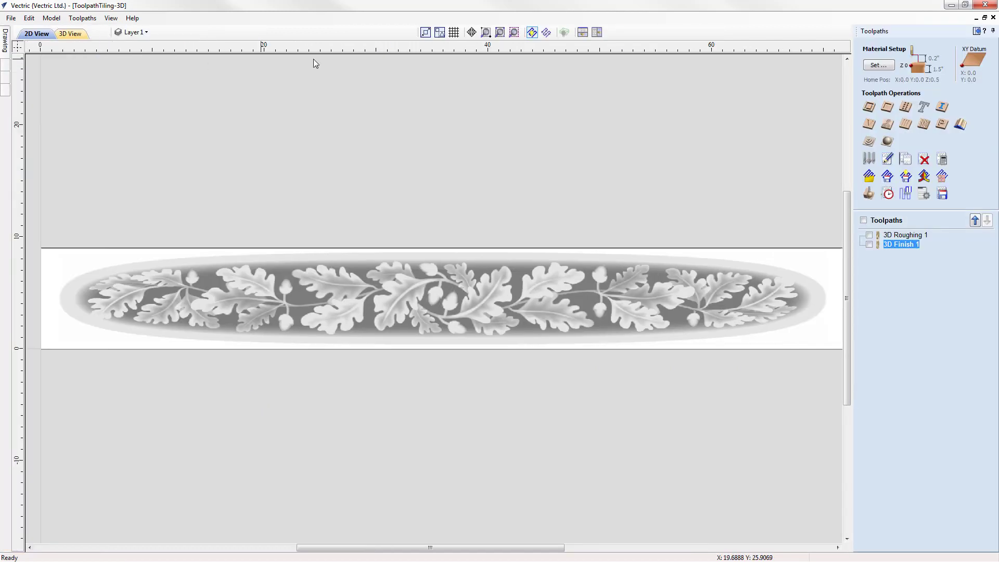
click(583, 32)
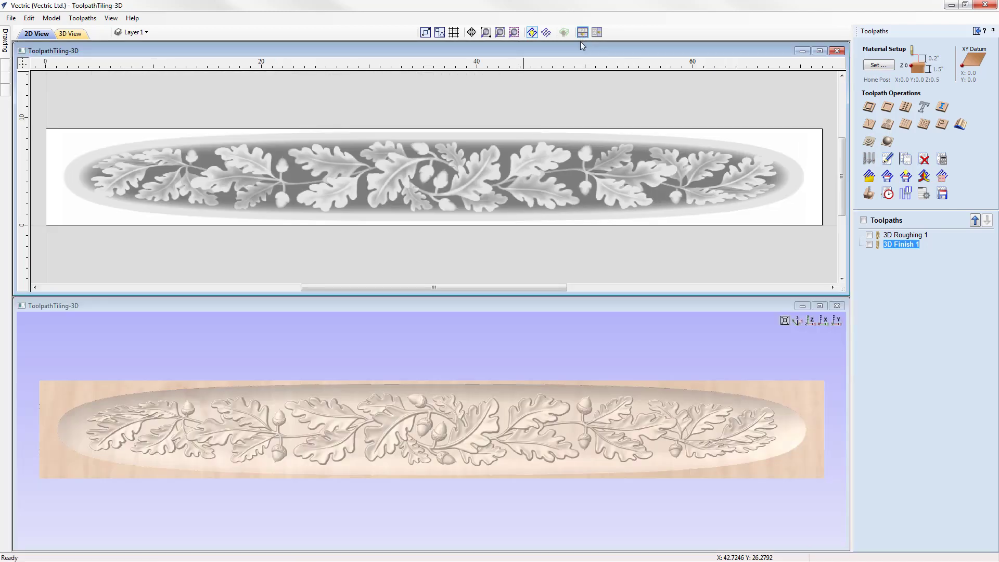
click(869, 195)
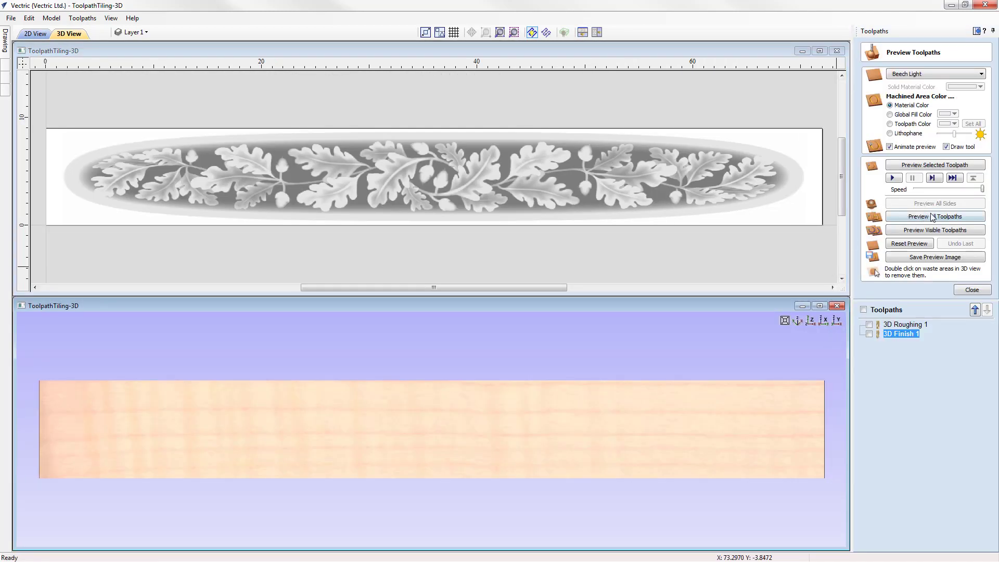
click(935, 220)
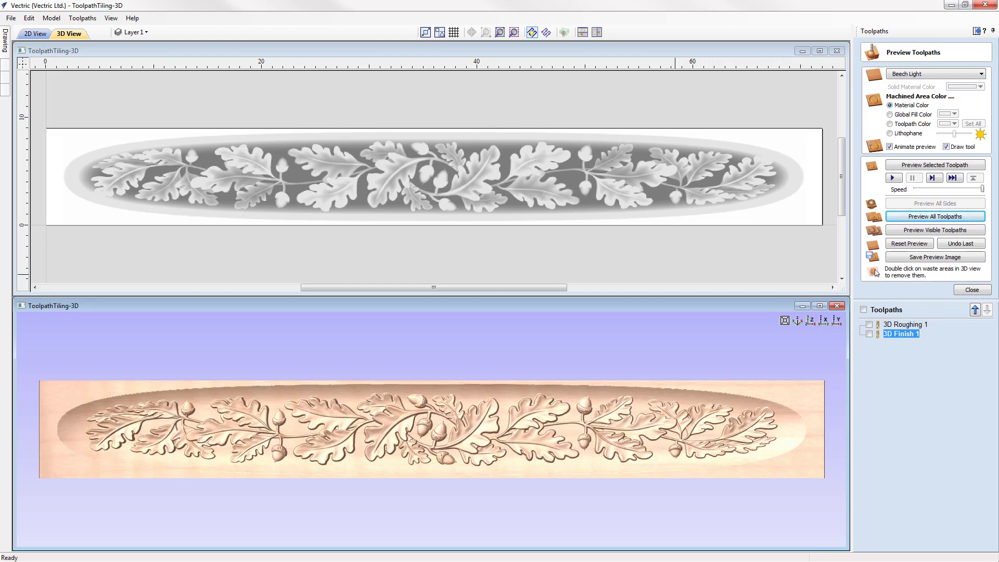
click(972, 290)
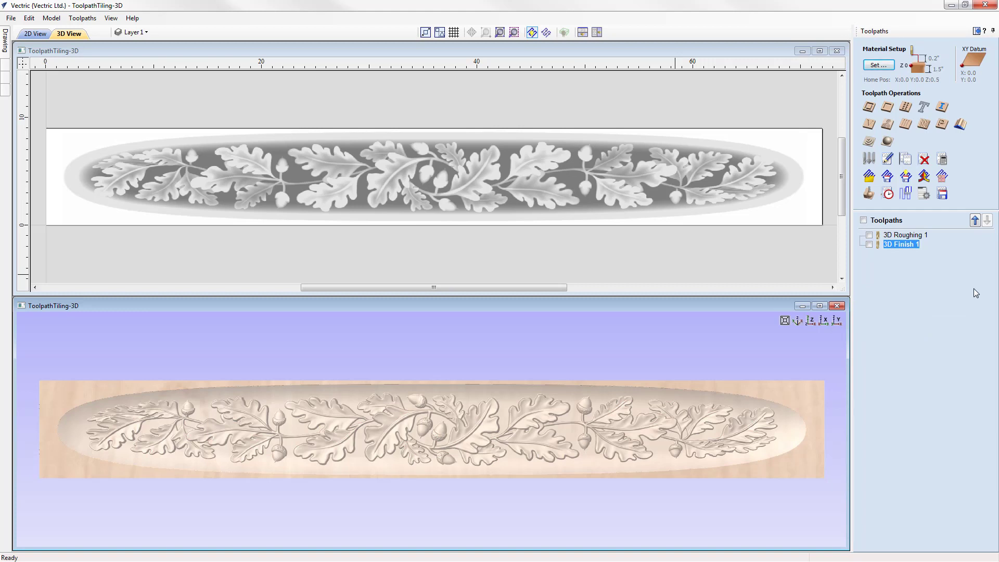
Step: Open the Toolpath Tiling Manager and show both the 3D Roughing 1 and 3D Finish 1 toolpaths, keeping the views uncovered
click(906, 195)
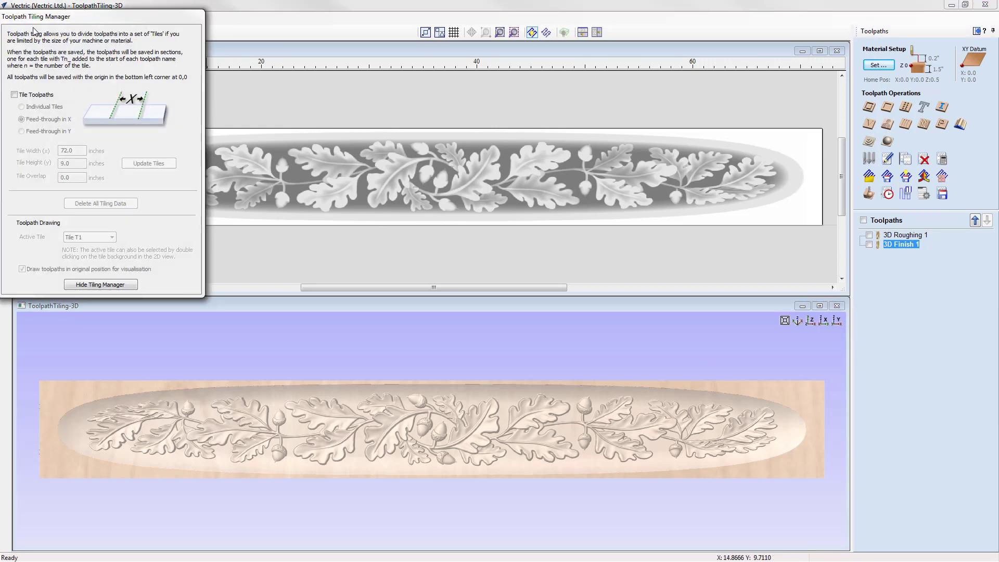
drag(81, 20, 194, 84)
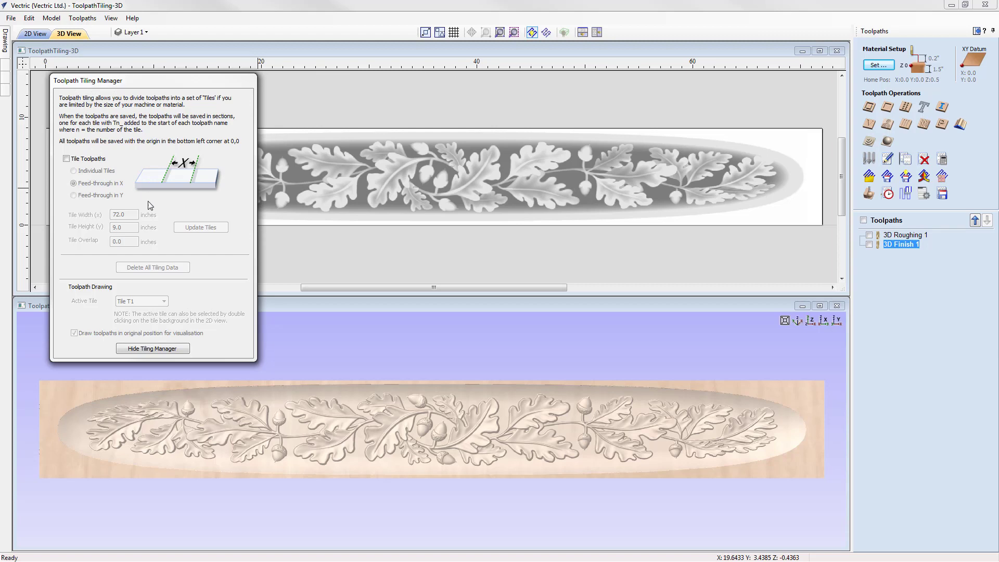
click(864, 220)
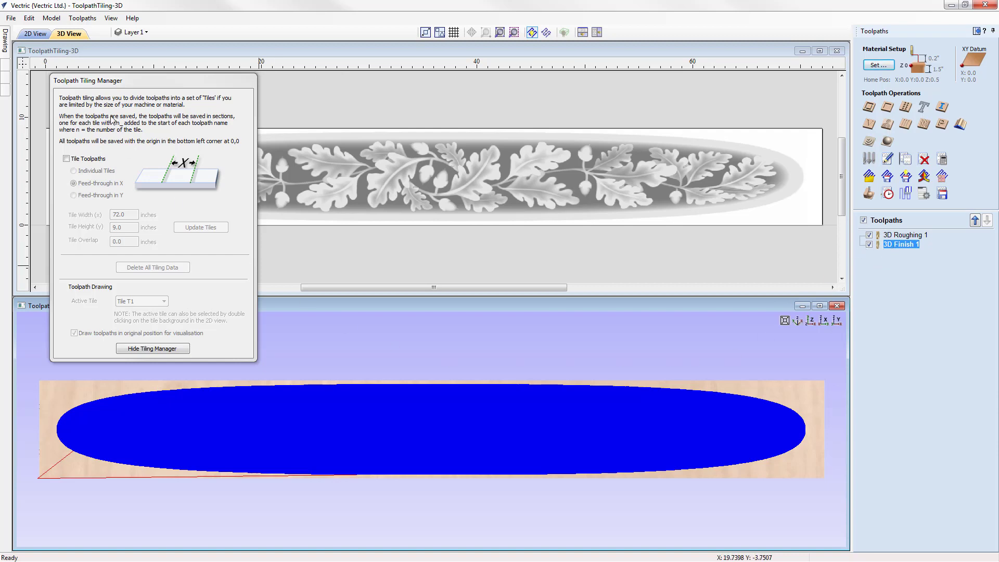
drag(142, 86, 116, 218)
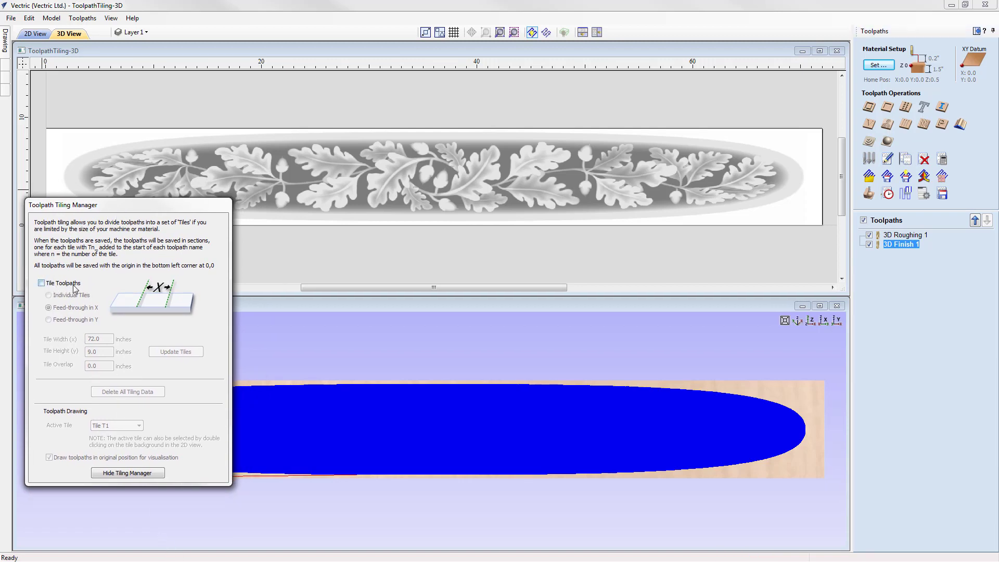
Step: Enable toolpath tiling as Feed-through in X with a tile width of 24 inches, and update the tiles
click(41, 284)
click(41, 283)
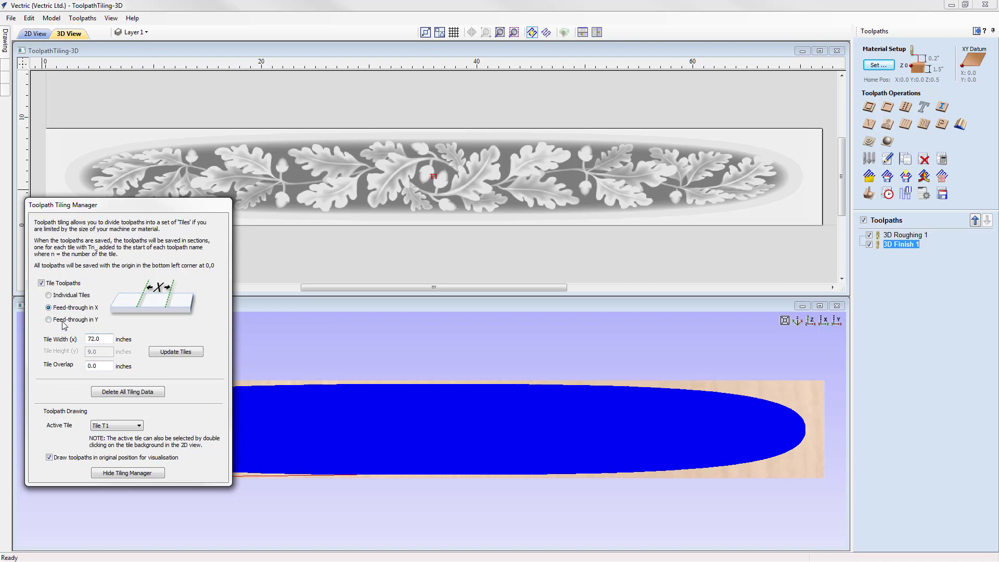
click(68, 296)
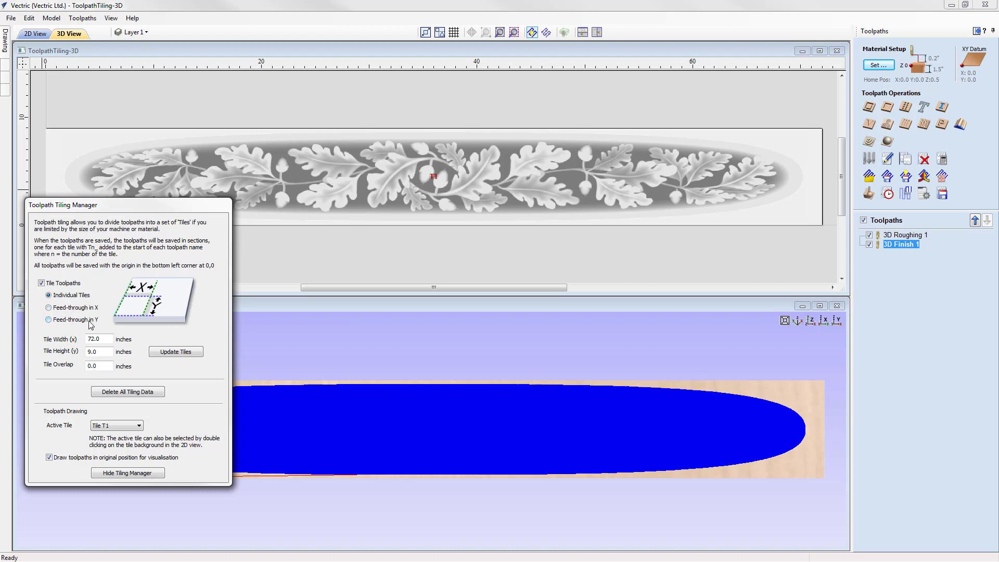
click(48, 308)
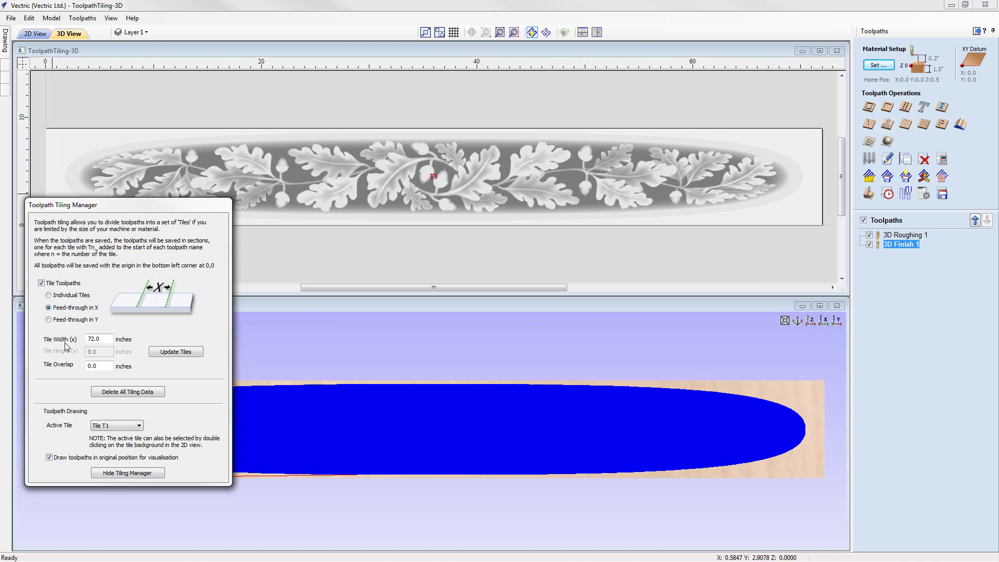
drag(104, 339, 73, 339)
click(178, 353)
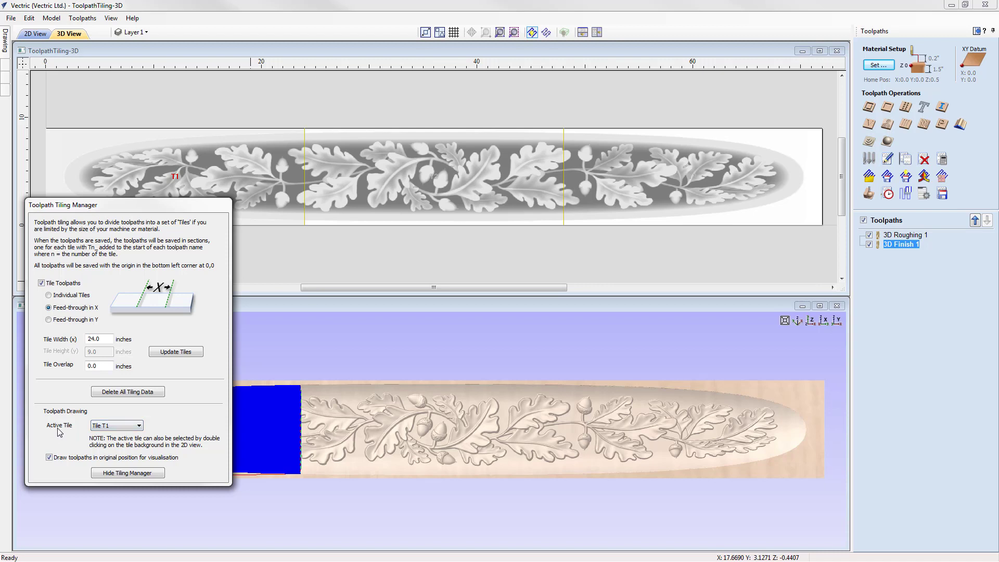
Step: Choose tile T2 and after it tile T3 as the active tile in the tiling manager to view their toolpaths
click(128, 430)
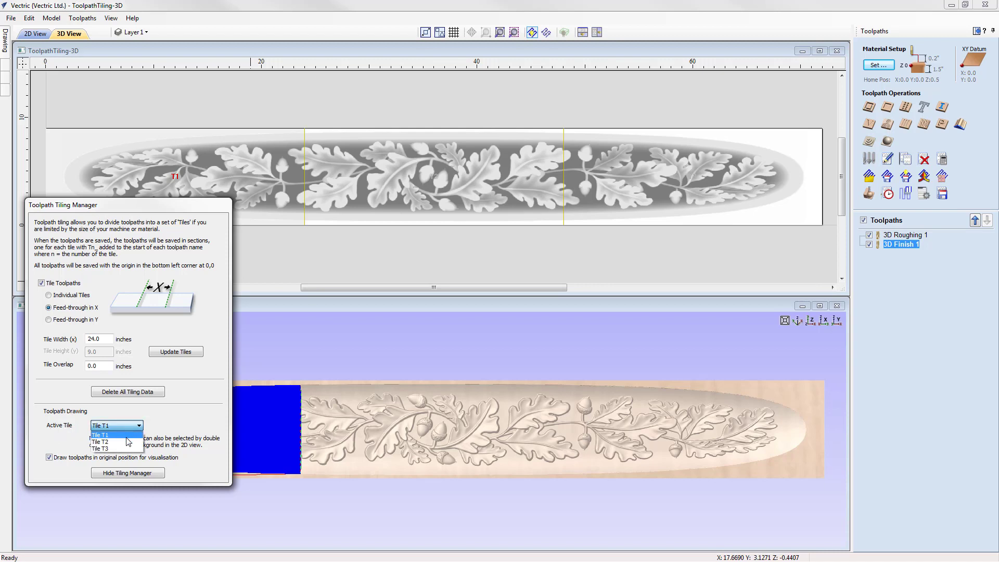
click(128, 442)
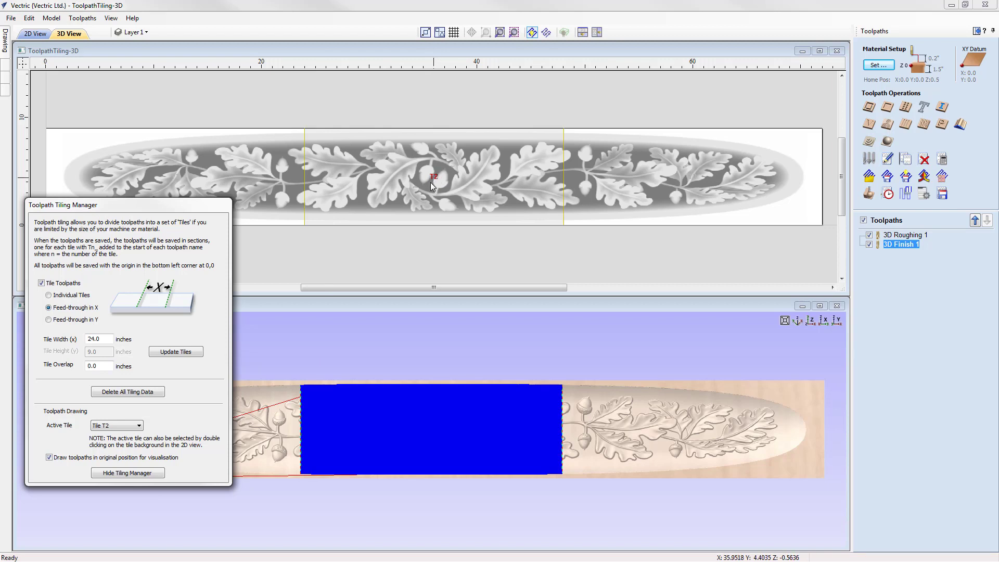
click(127, 425)
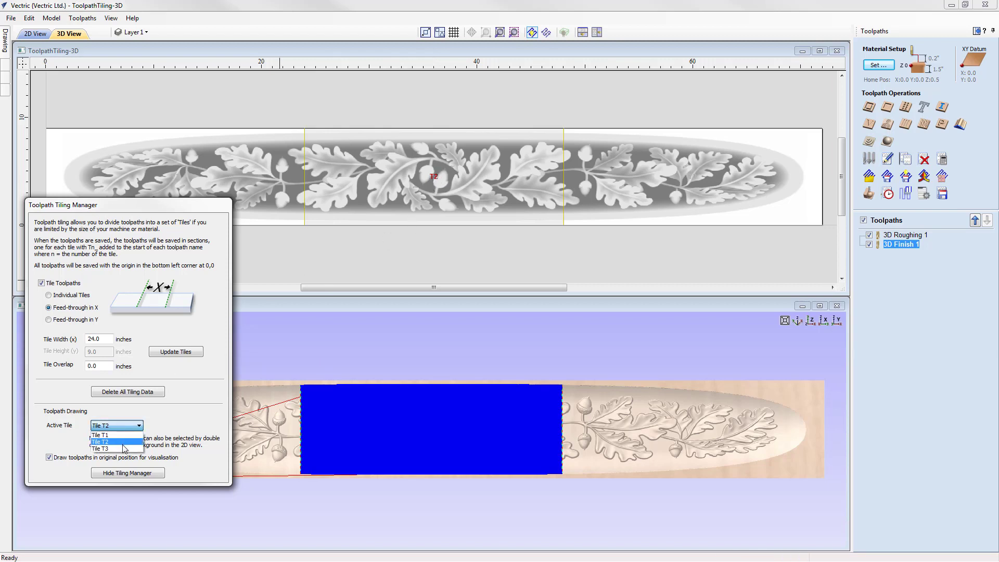
click(123, 449)
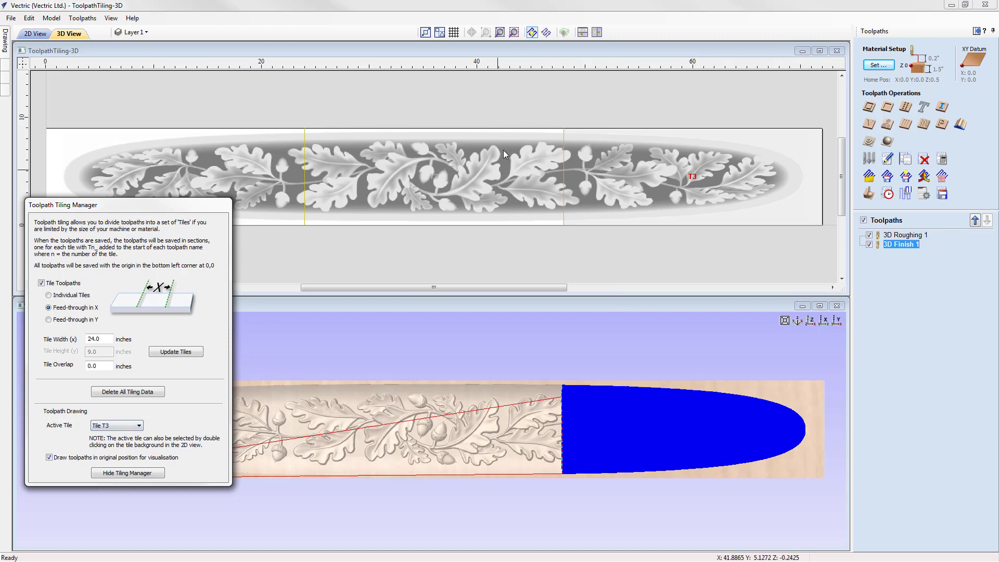
Step: Activate tiles T2, T1 and T3 directly in the 2D view to check each section's toolpaths
double_click(510, 131)
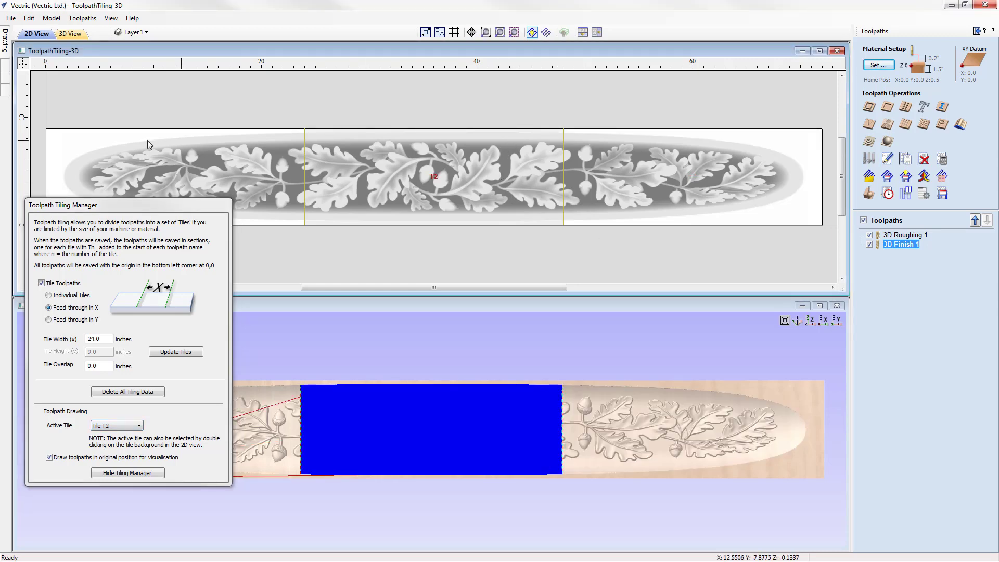
double_click(68, 146)
double_click(514, 170)
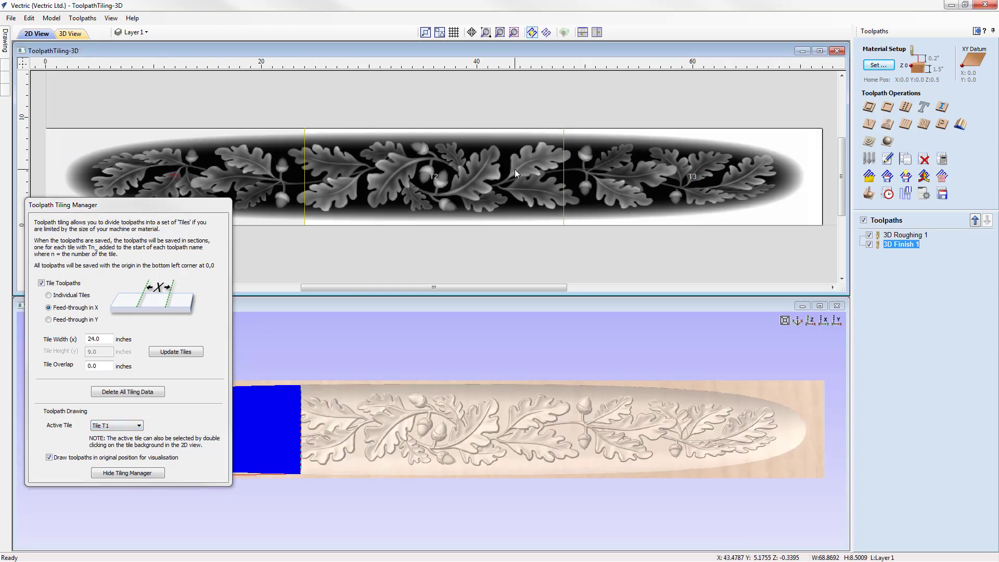
double_click(807, 217)
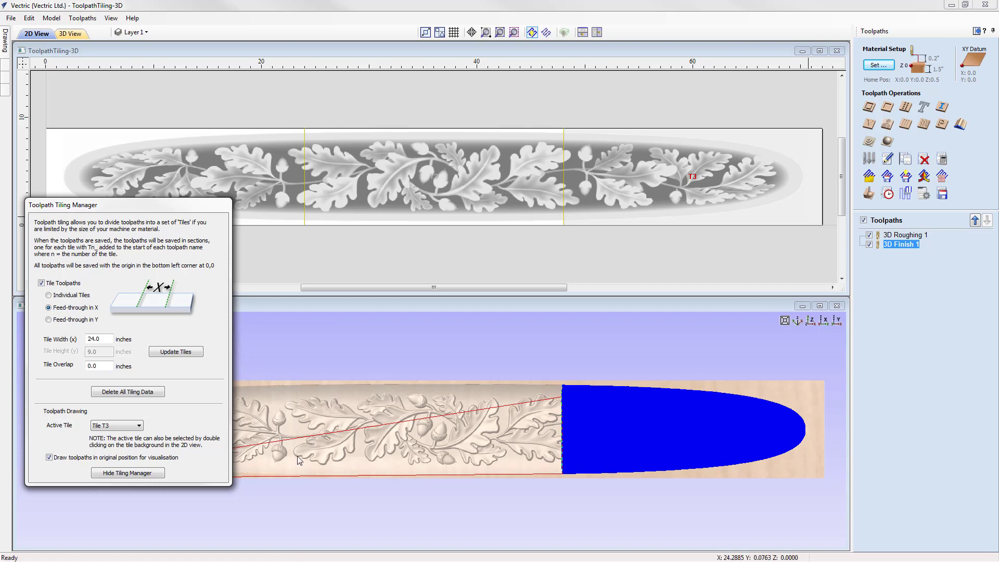
Step: Move the tiling manager clear of the 3D view and reset the toolpath preview to uncut material
drag(136, 204, 123, 35)
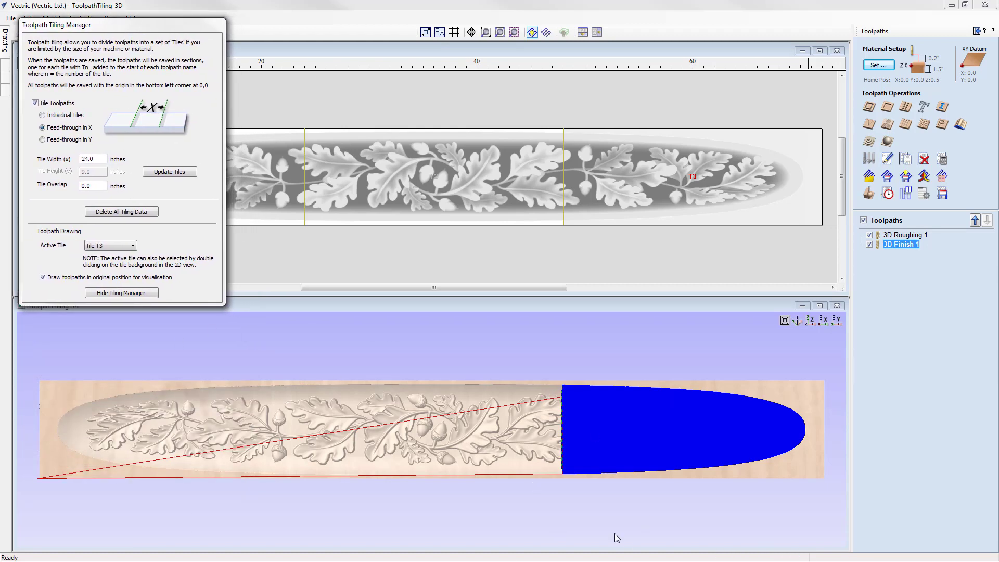
click(868, 195)
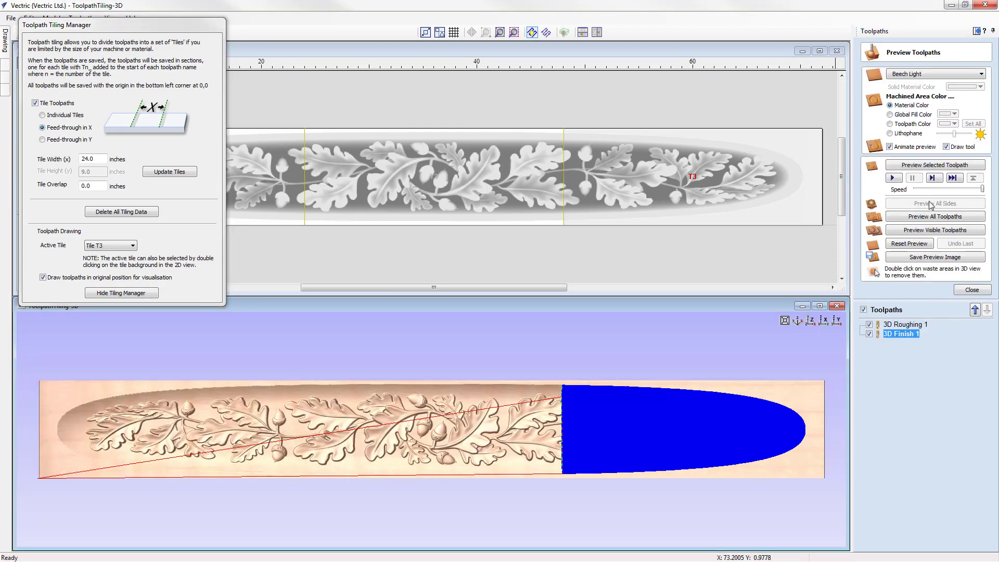
click(910, 243)
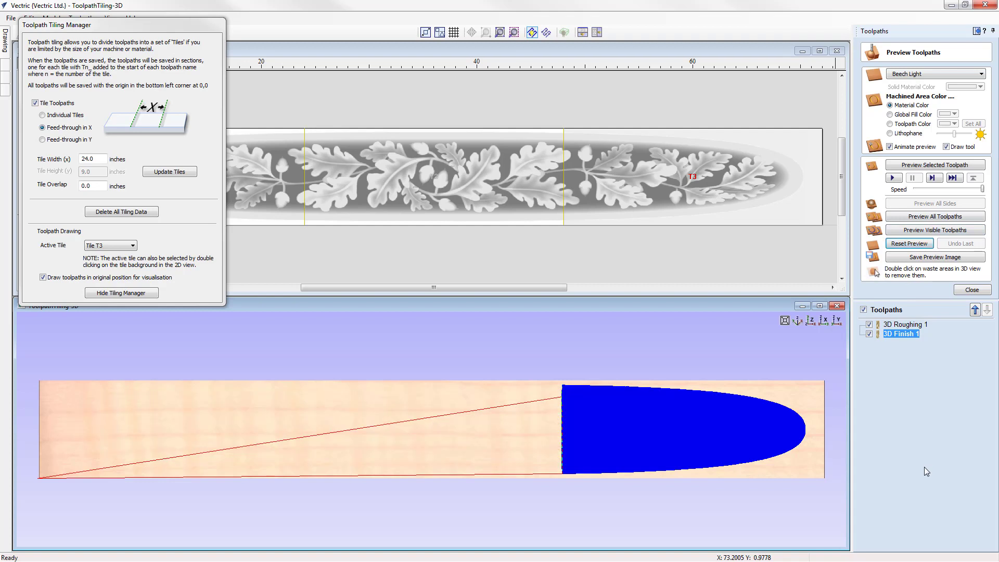
Step: Make tile T1 active and preview all its toolpaths in an isometric 3D view
click(111, 246)
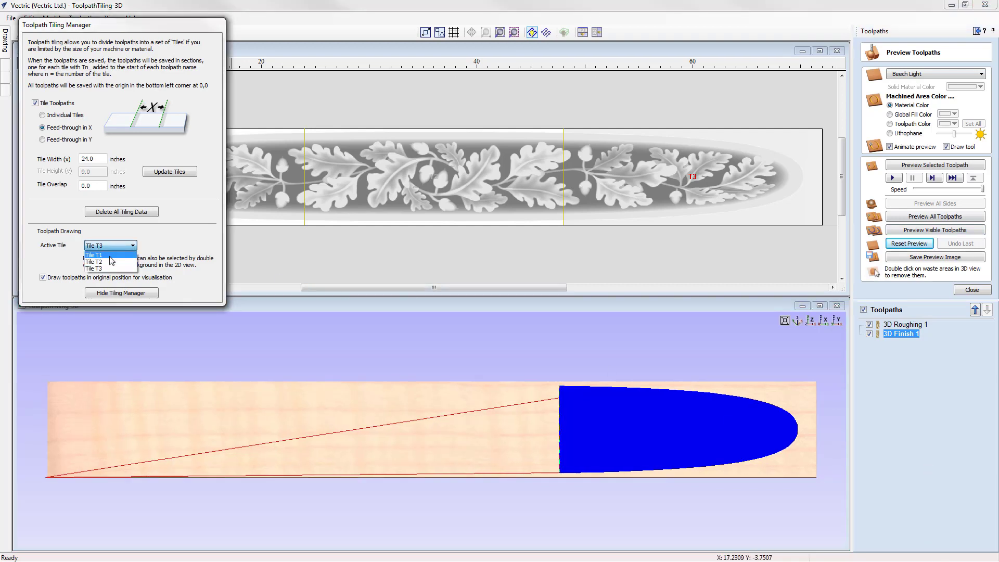
click(110, 255)
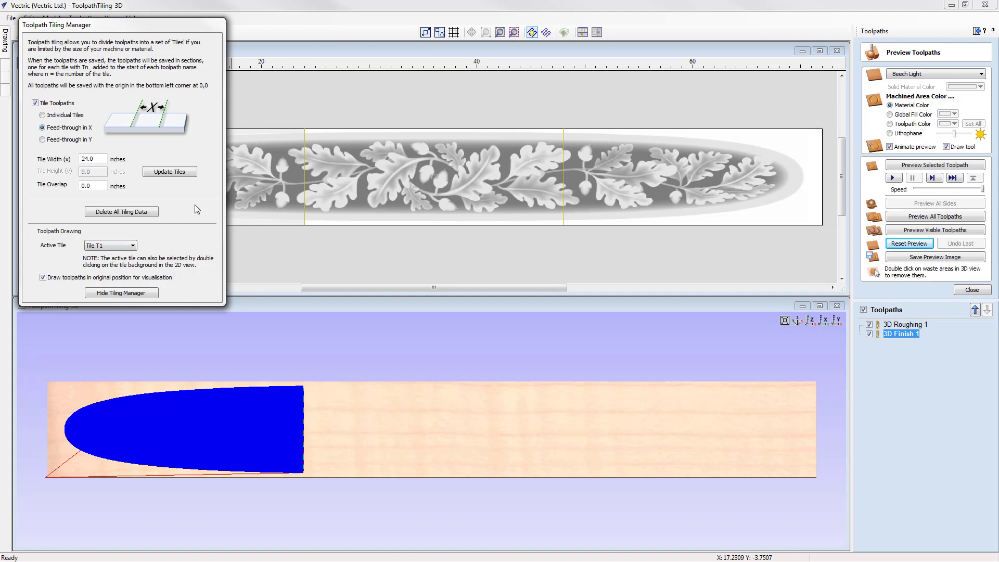
click(798, 321)
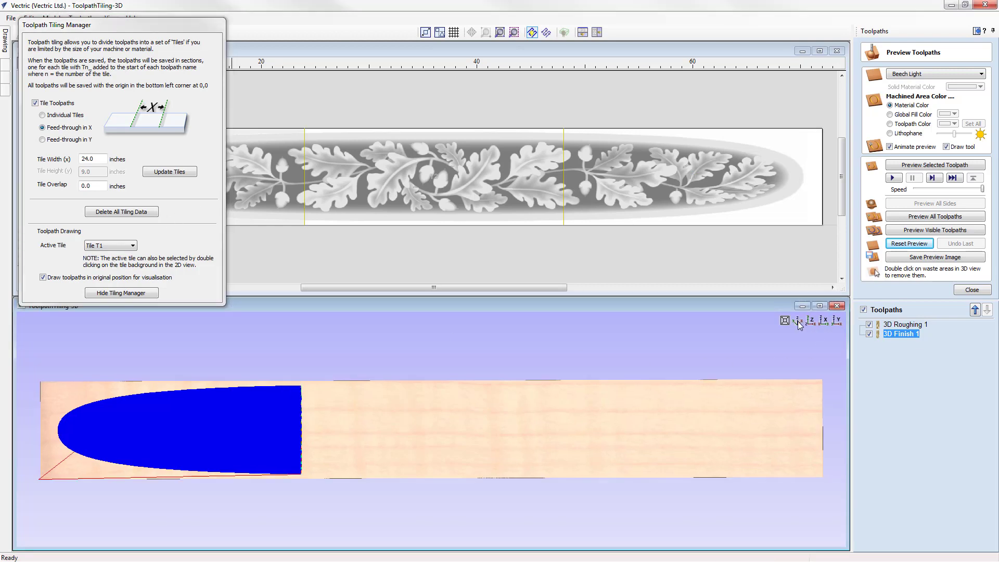
click(798, 321)
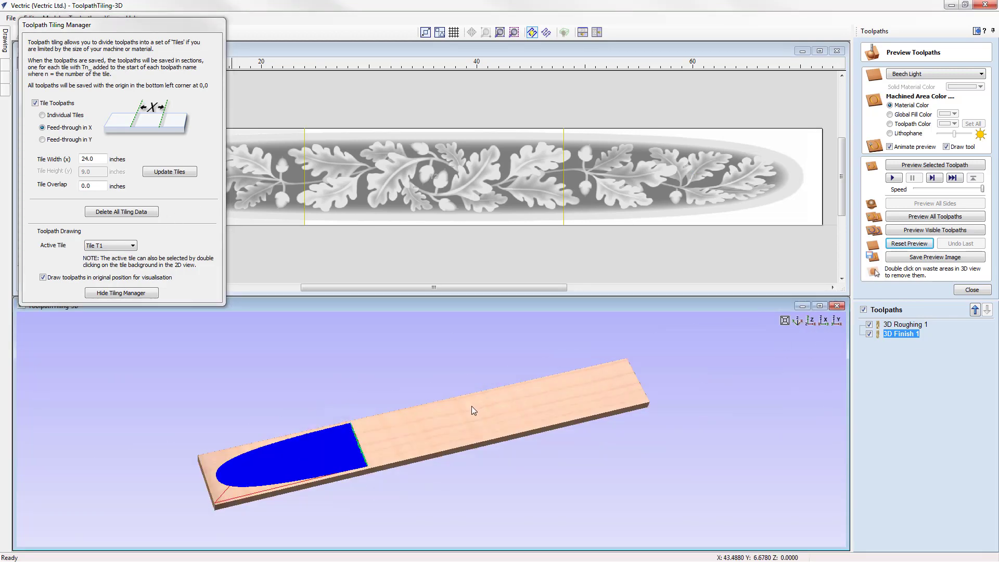
click(946, 221)
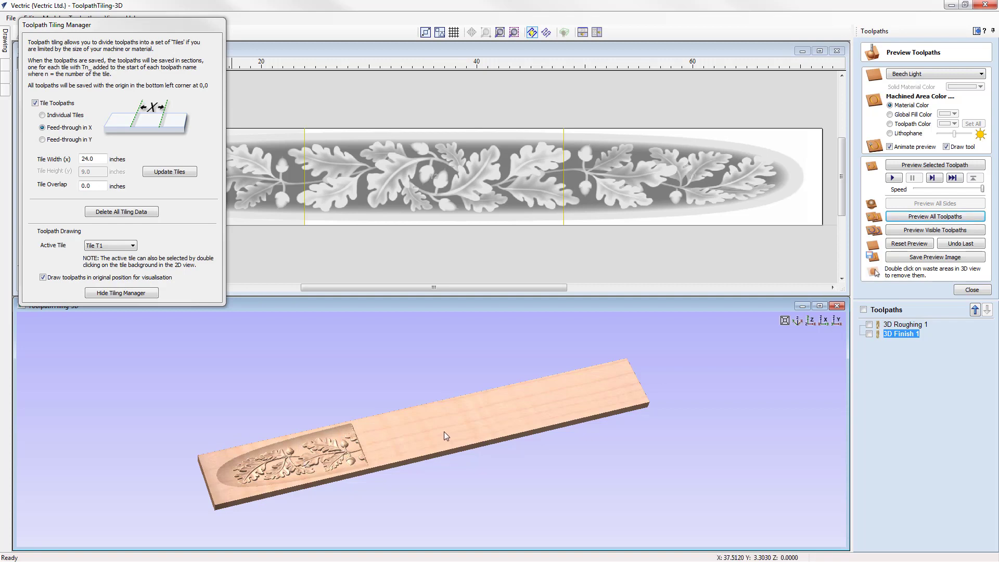
Step: Shift the material as if fed through the machine, and preview all toolpaths for tile T2
middle_drag(443, 435, 352, 454)
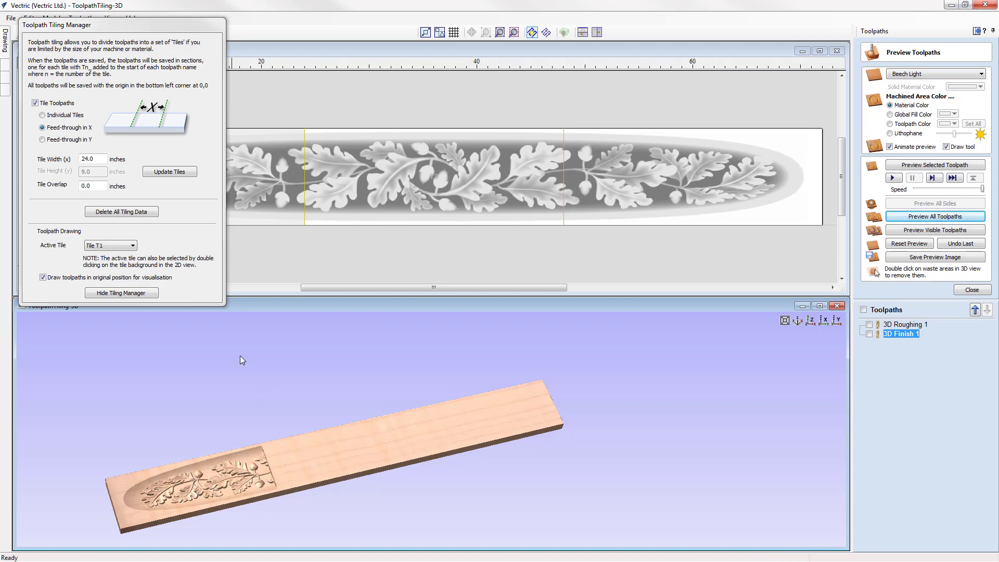
click(121, 245)
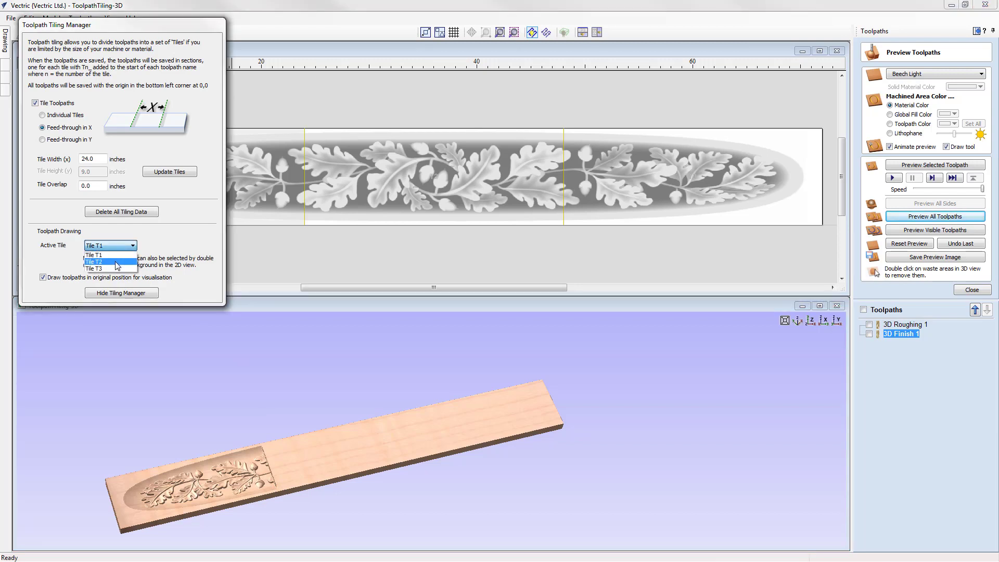
click(117, 262)
key(Return)
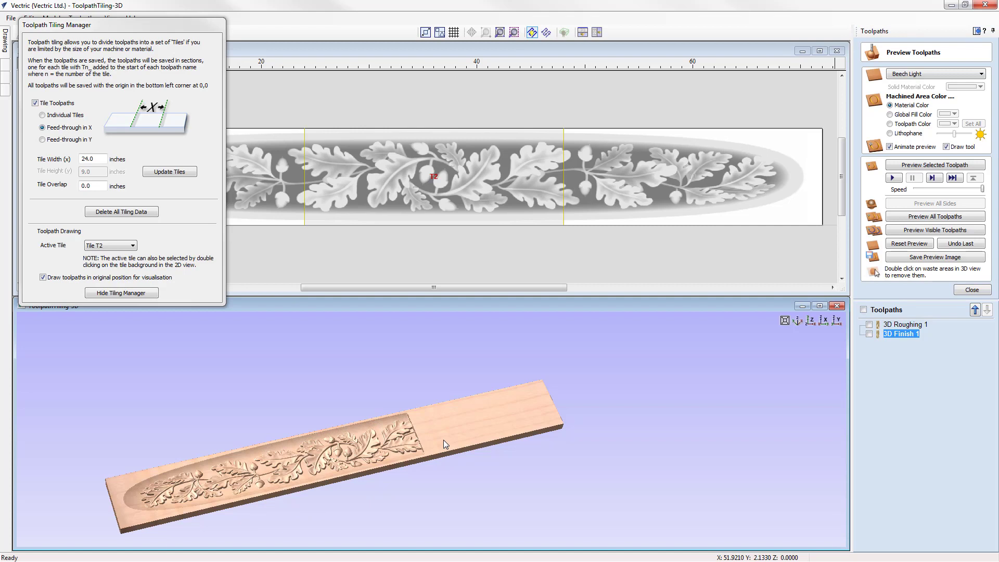
Step: Shift the material along once more and preview all toolpaths for tile T3
middle_drag(443, 439, 311, 468)
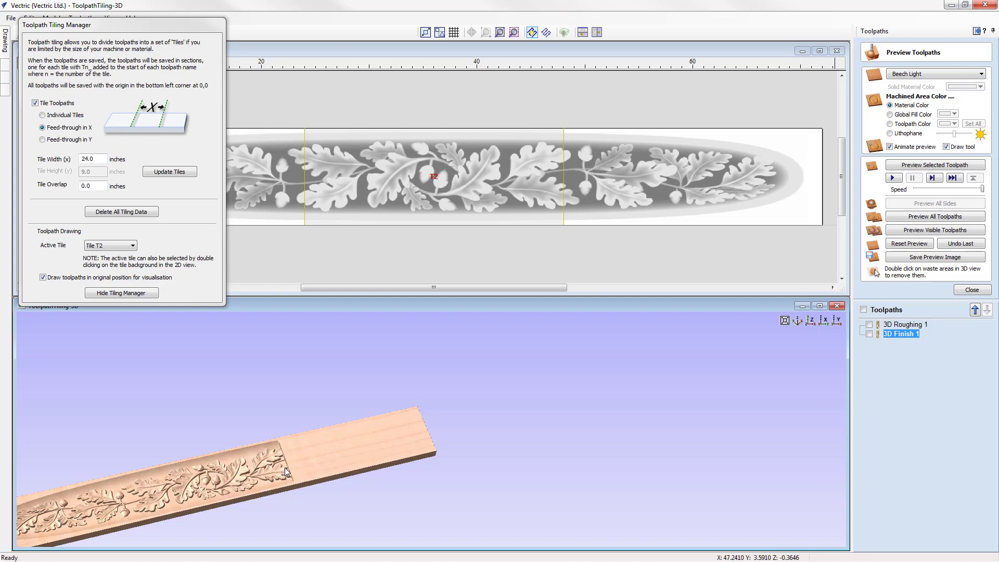
click(121, 251)
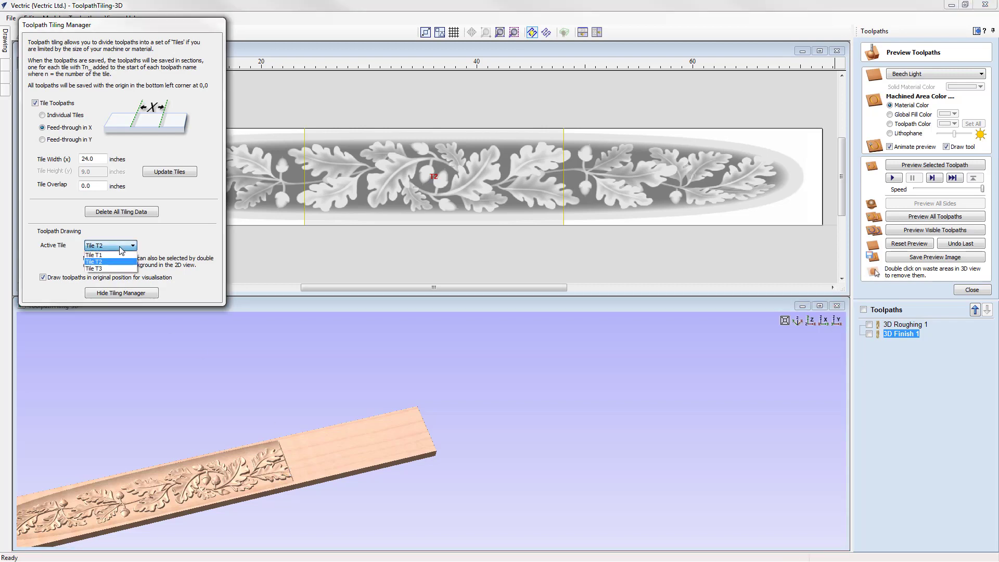
click(99, 270)
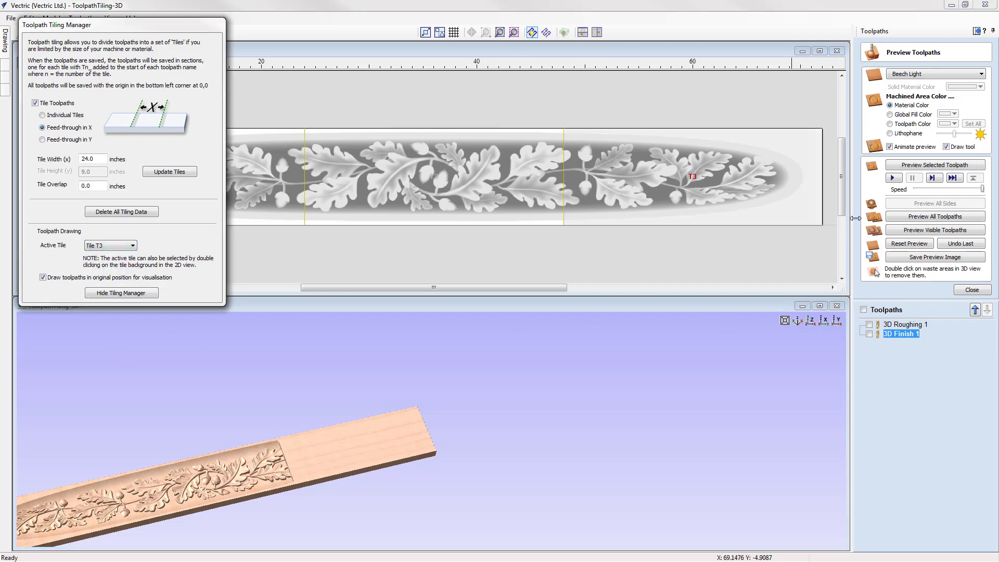
click(945, 216)
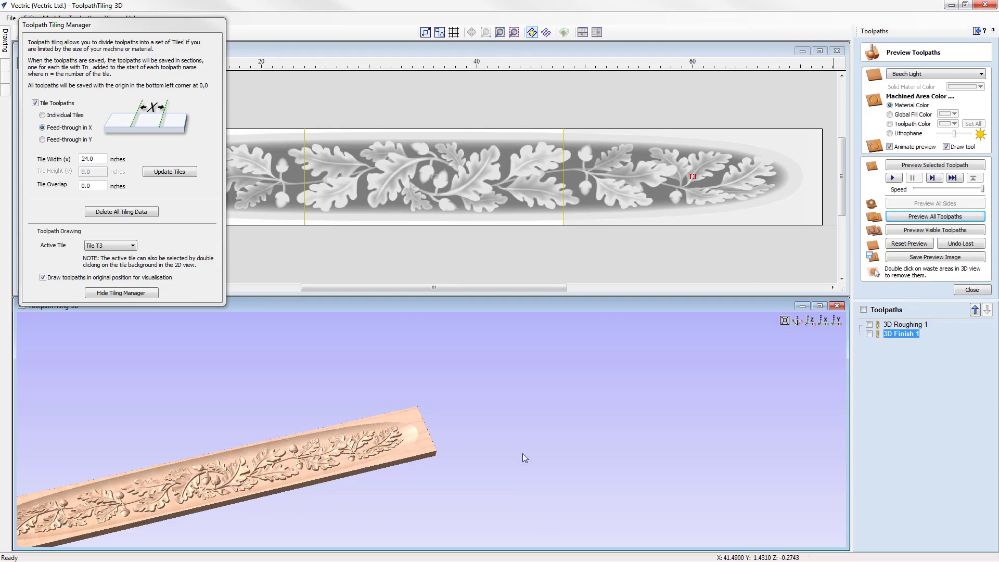
Step: Show both toolpaths on the whole board in an isometric view and inspect tiles T1 and T2 by making each active
click(801, 321)
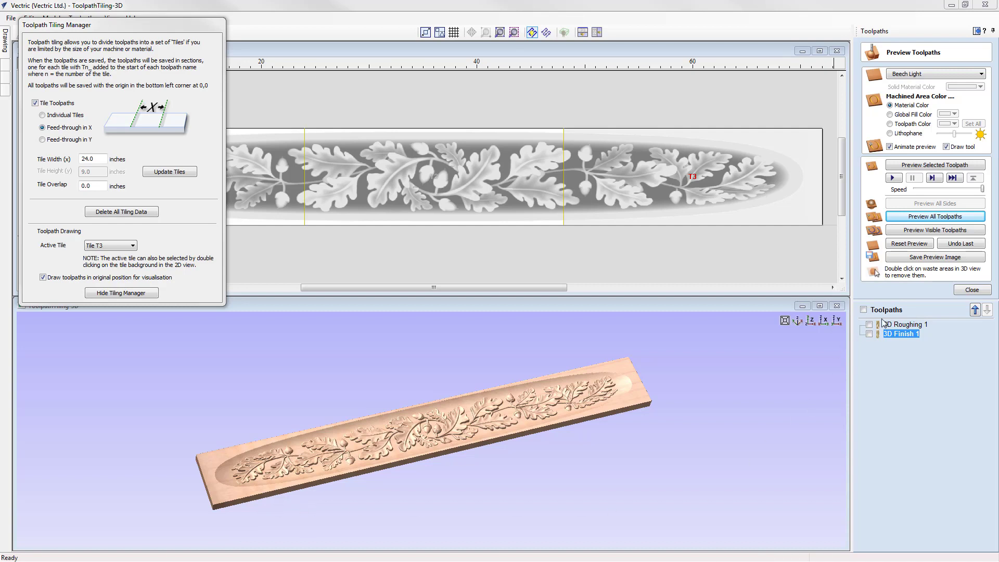
click(864, 310)
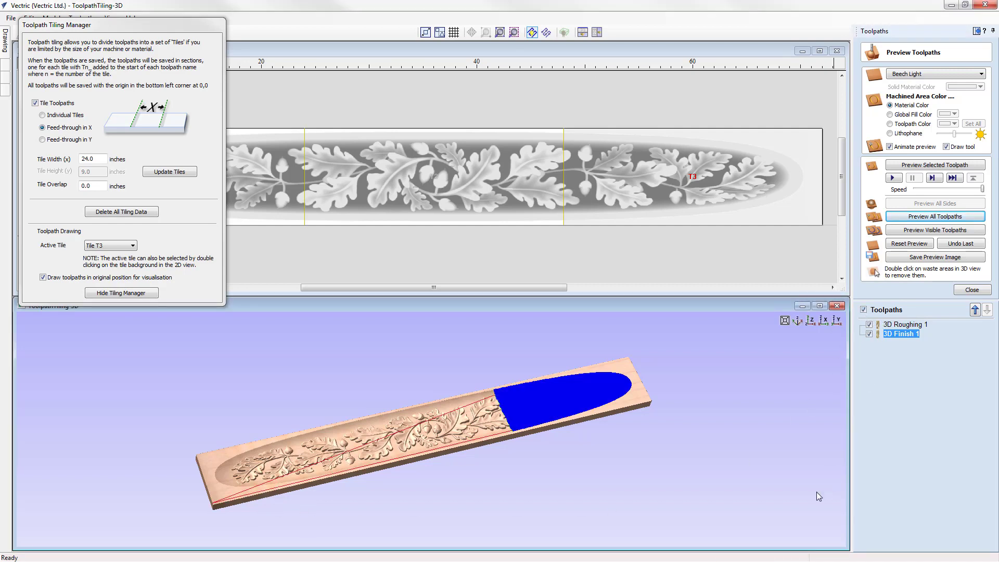
click(117, 245)
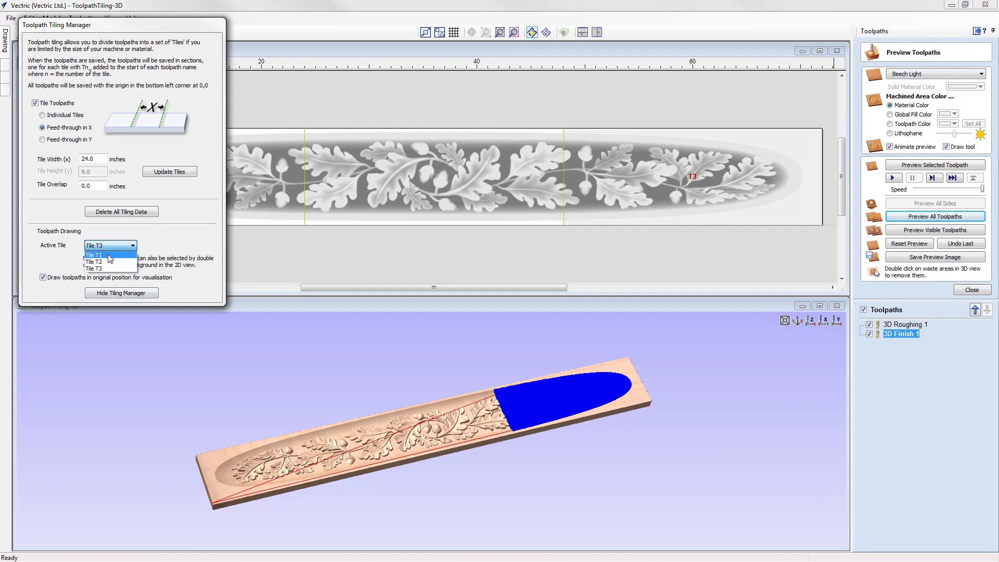
click(109, 254)
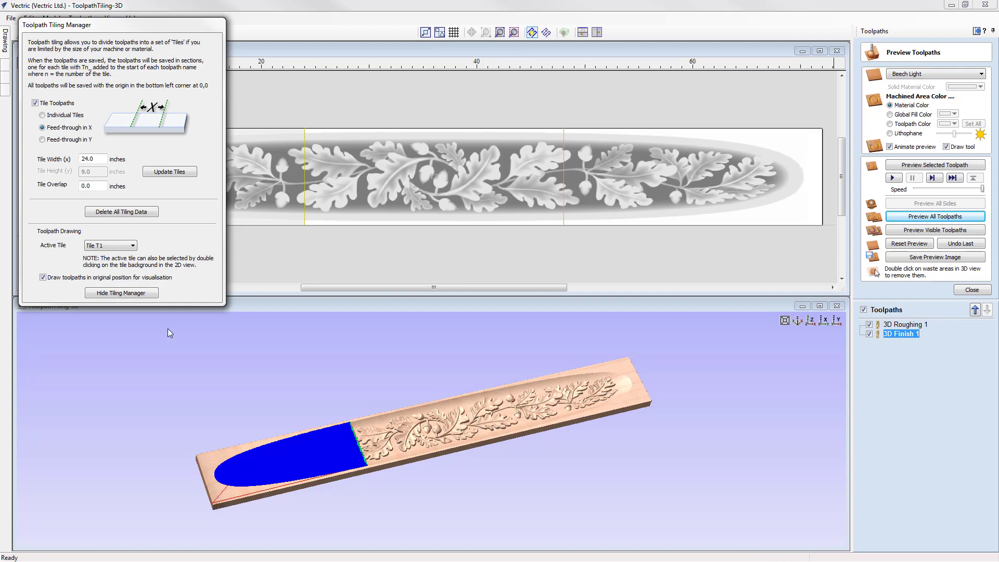
click(130, 249)
click(123, 266)
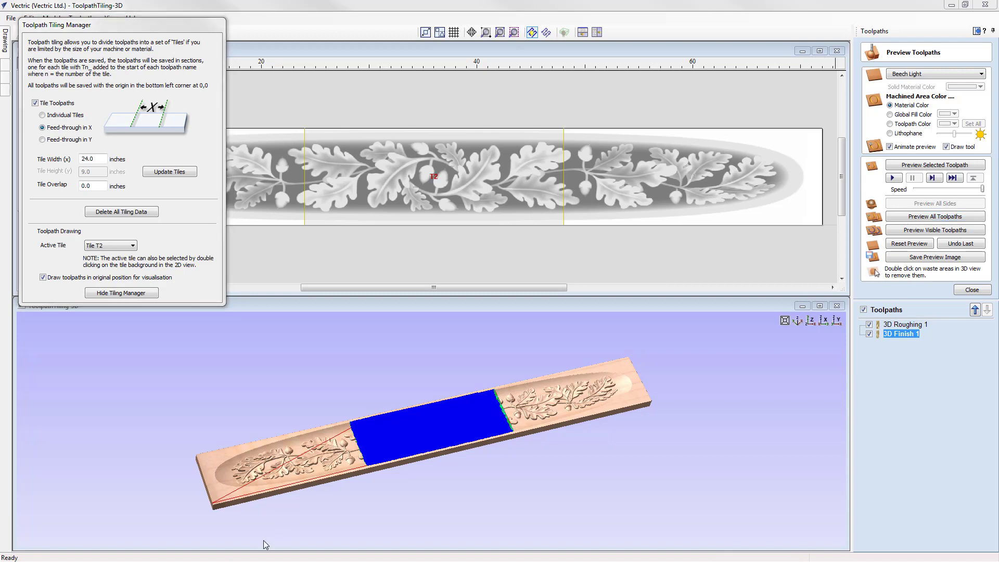
Step: Turn off drawing toolpaths in their original position and reset the preview to uncut material
click(43, 277)
click(917, 243)
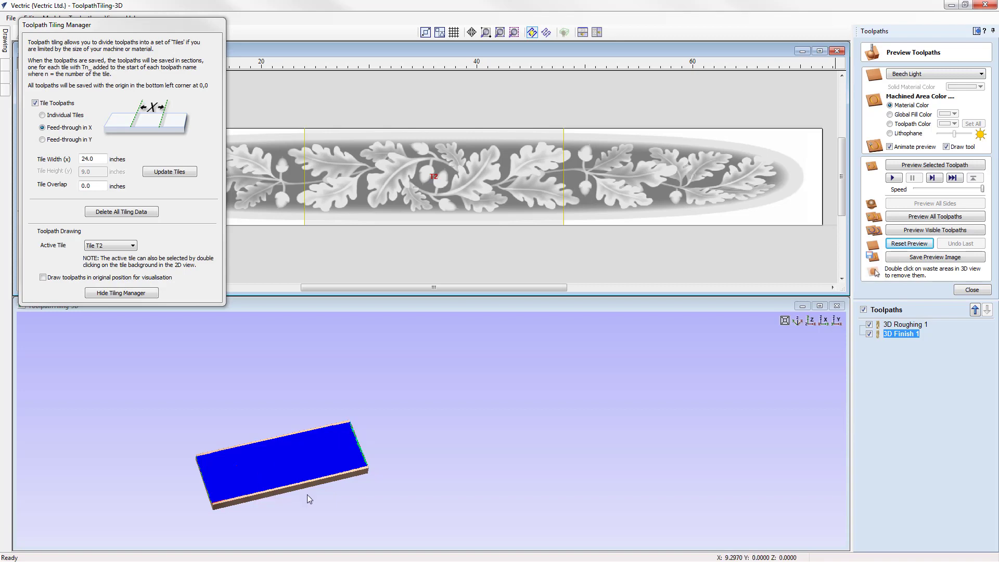
click(231, 377)
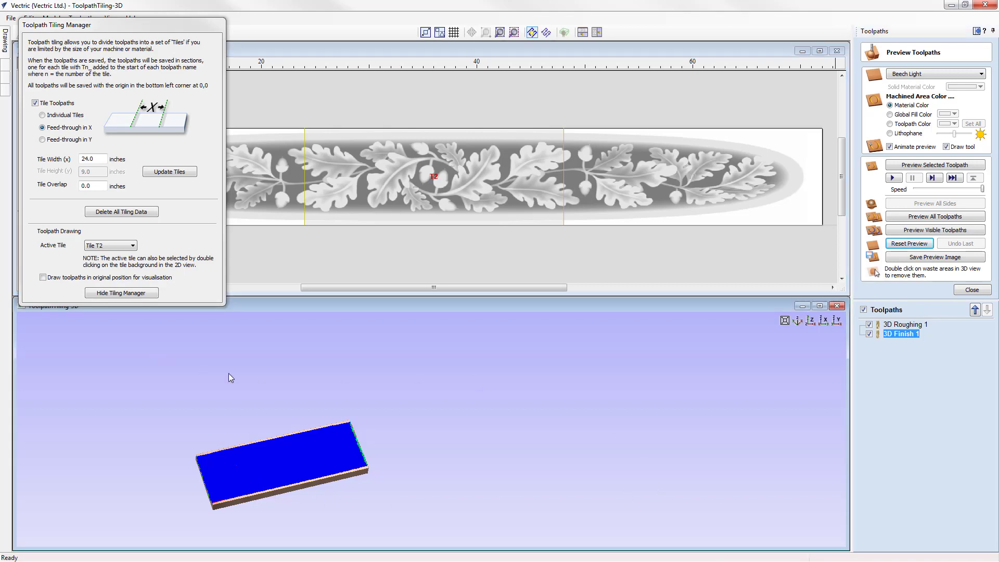
Step: Make tile T1 active, reset the preview, hide 3D Roughing 1, and preview the visible finishing toolpath
click(124, 247)
click(114, 248)
click(110, 256)
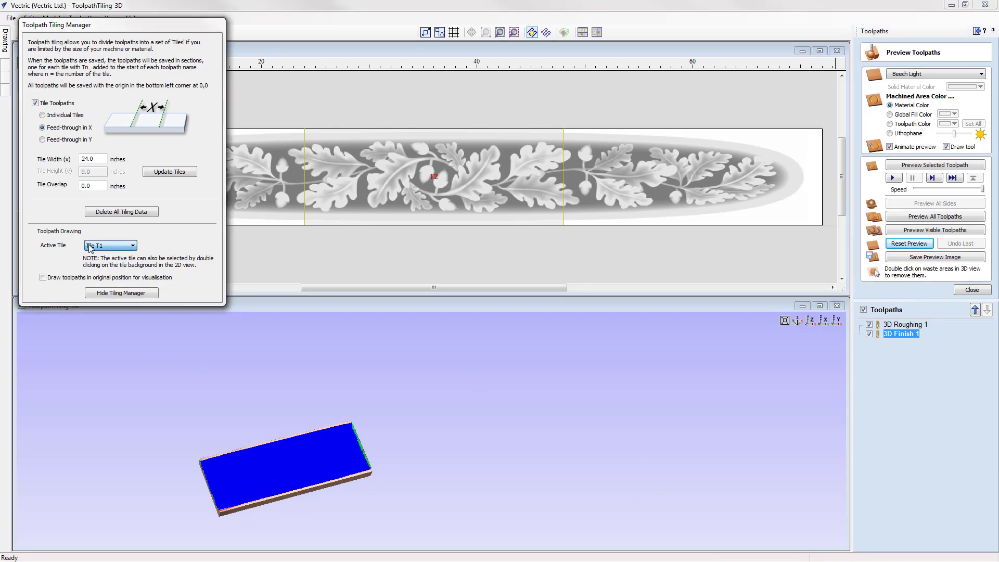
click(916, 243)
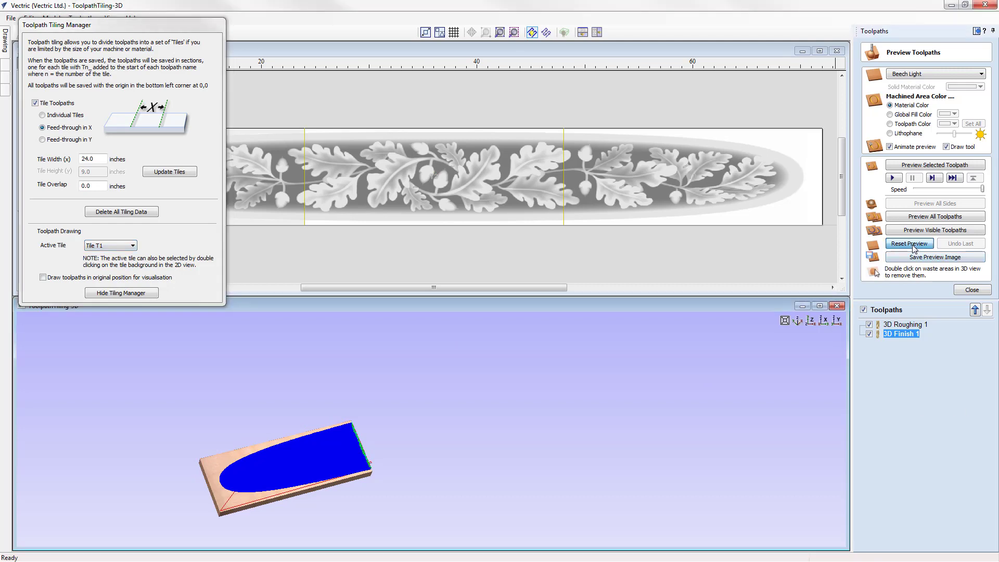
click(869, 324)
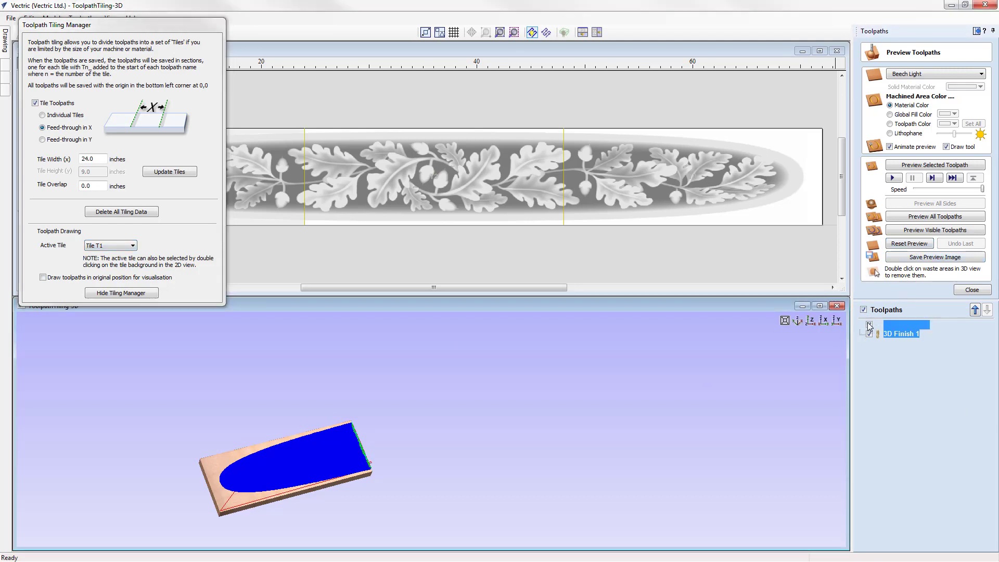
click(936, 230)
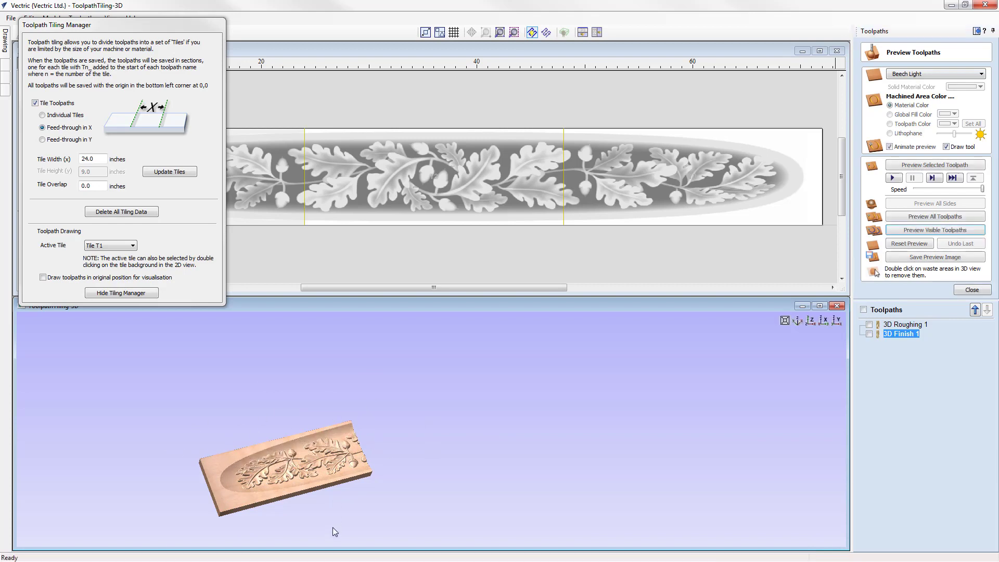
Step: Make tile T2 active and preview only the 3D Finish 1 toolpath on it
click(124, 245)
click(104, 260)
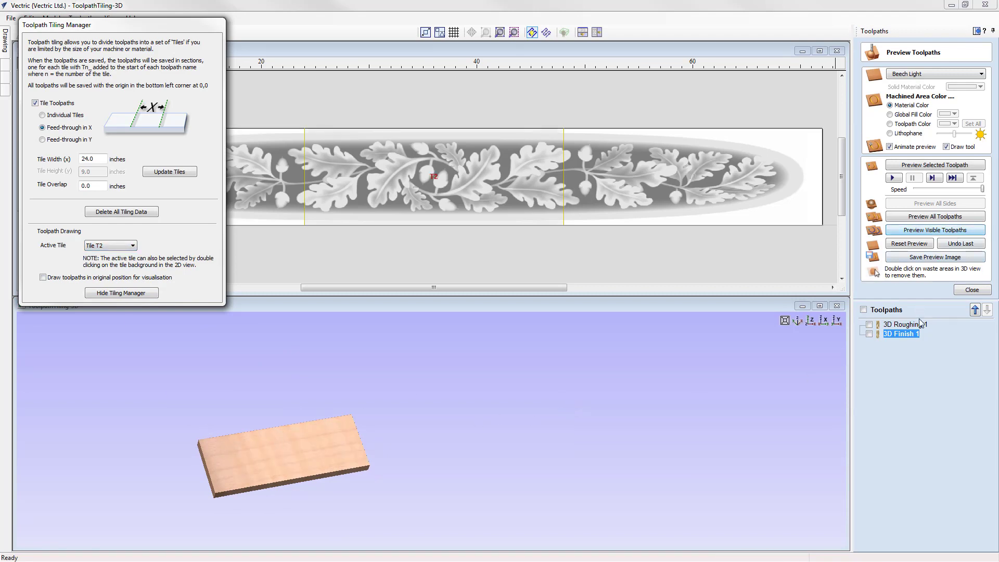
click(862, 337)
click(869, 334)
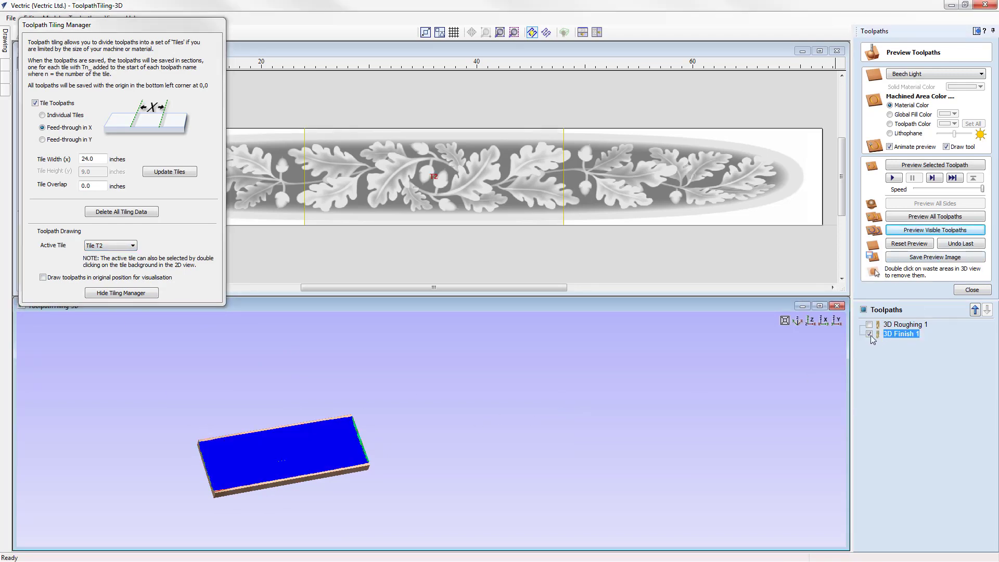
click(934, 230)
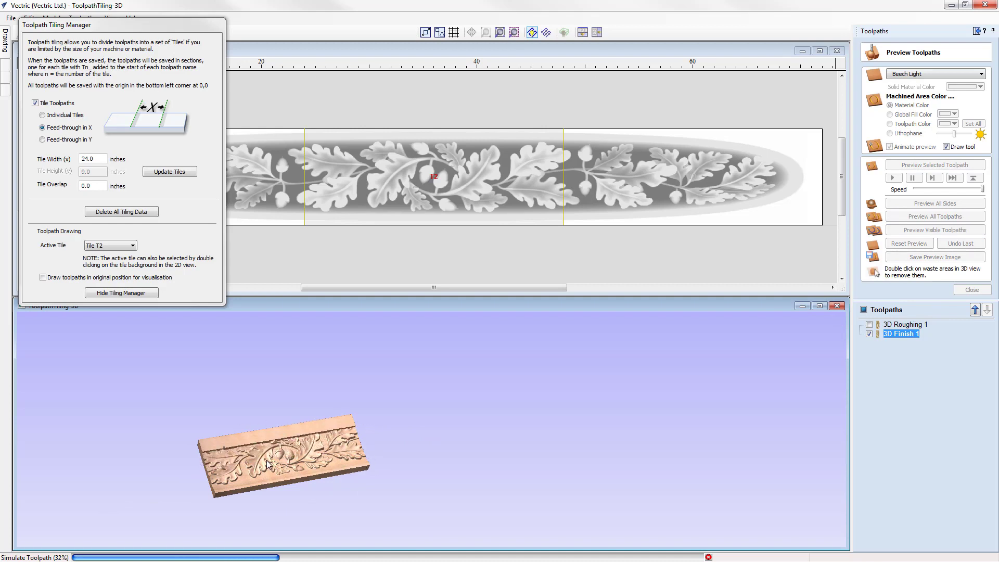
click(301, 472)
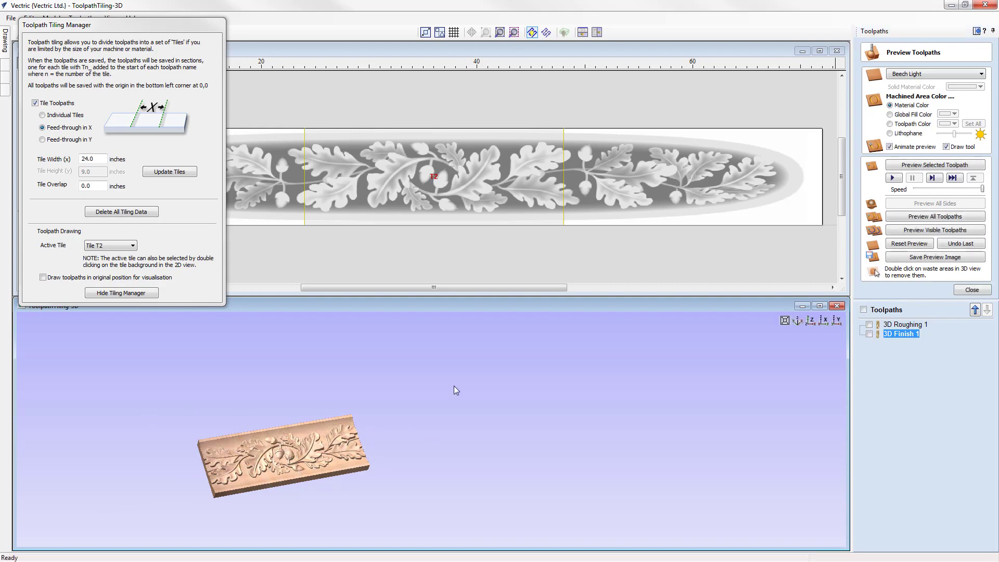
Step: Display the drawing origin and compare the material with original-position toolpath drawing on and off, leaving it off
click(111, 18)
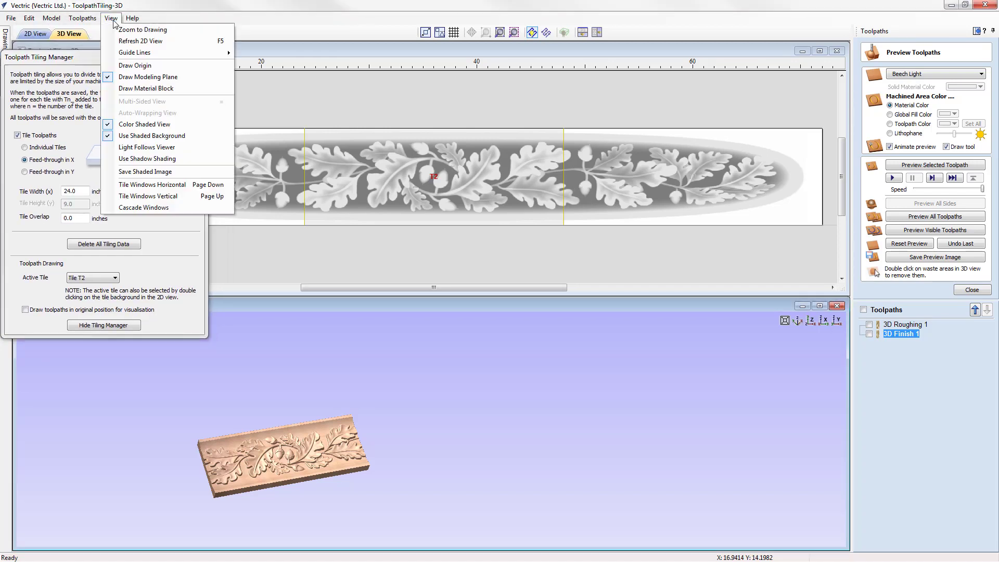
click(154, 67)
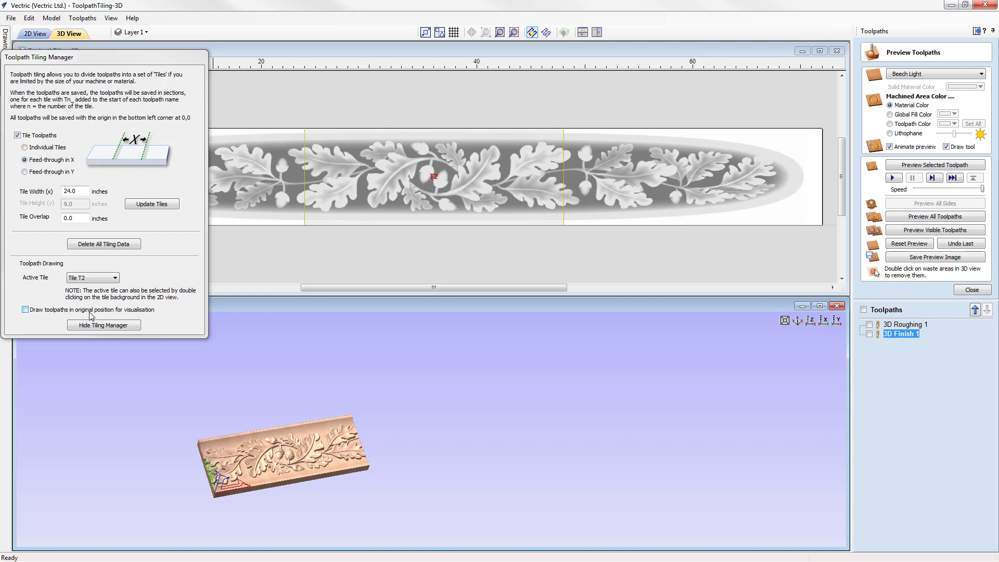
click(28, 312)
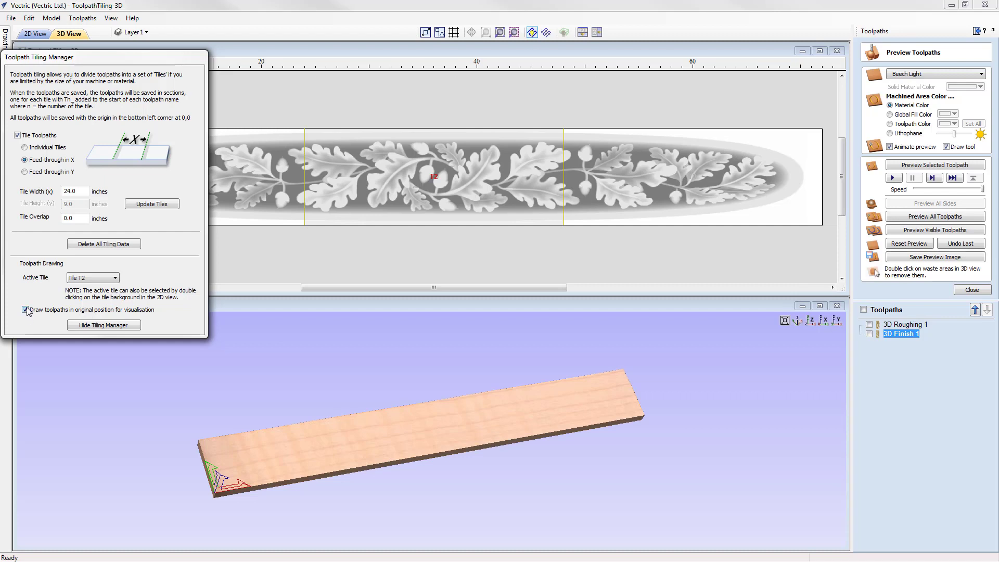
click(26, 310)
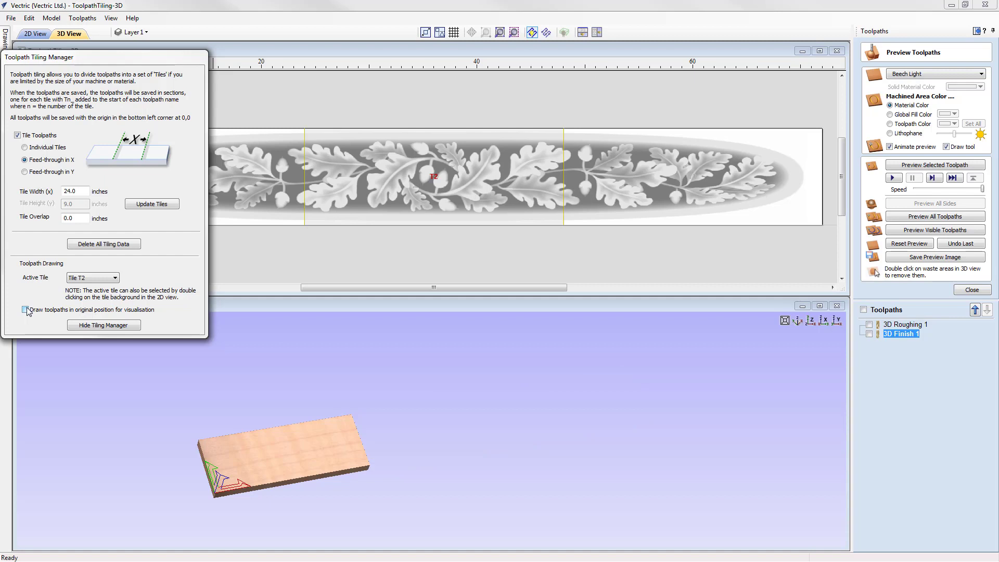
click(26, 311)
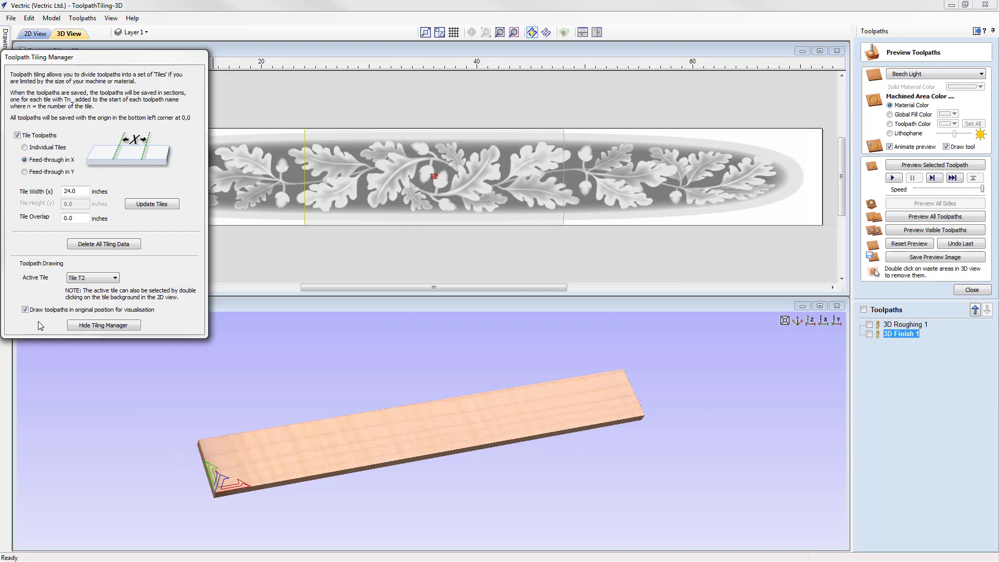
click(25, 310)
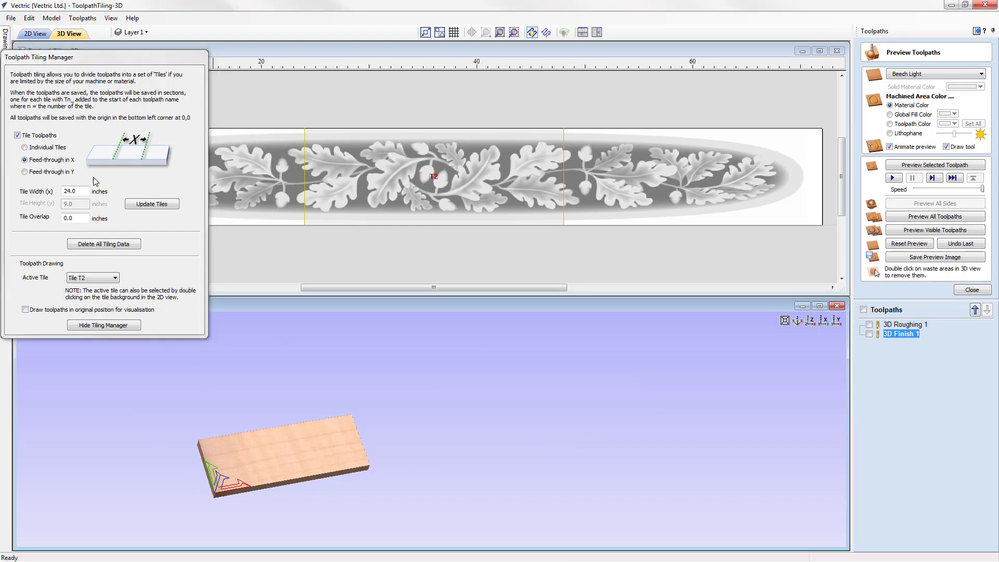
Step: Set the tile overlap to 0.5 inches, update the tiles, and show the 3D Finish 1 toolpath
click(72, 219)
drag(70, 218, 75, 217)
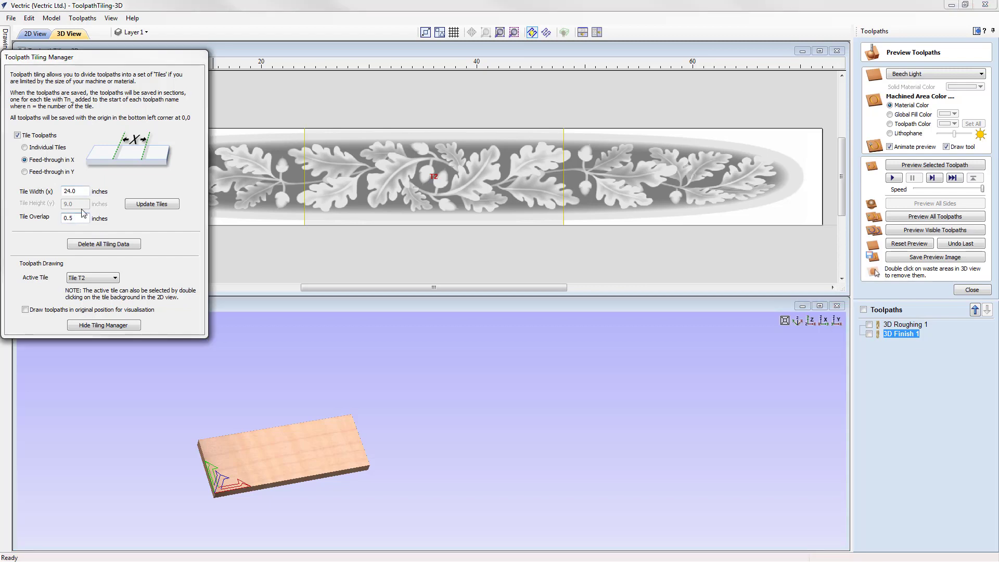
click(162, 206)
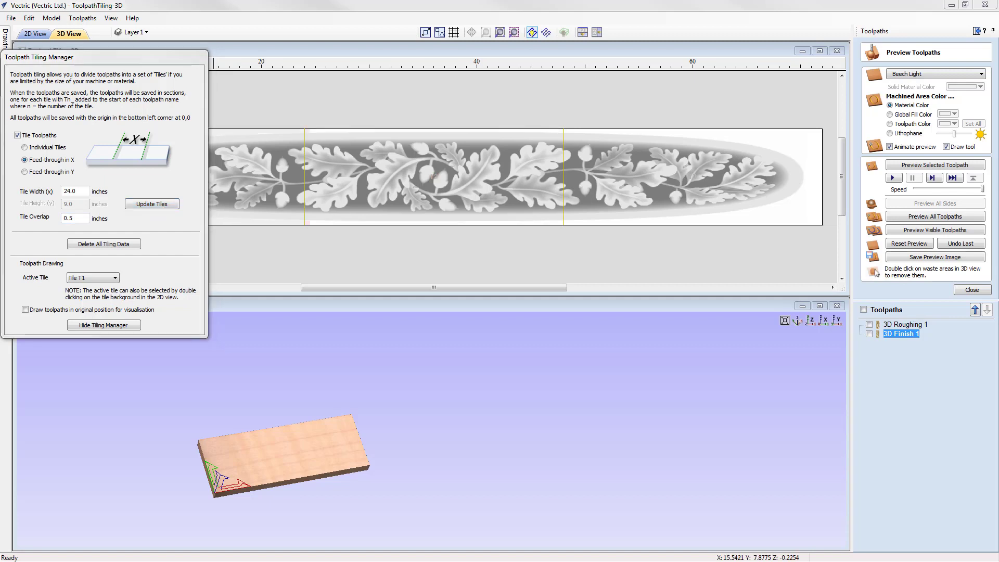
click(871, 333)
click(869, 334)
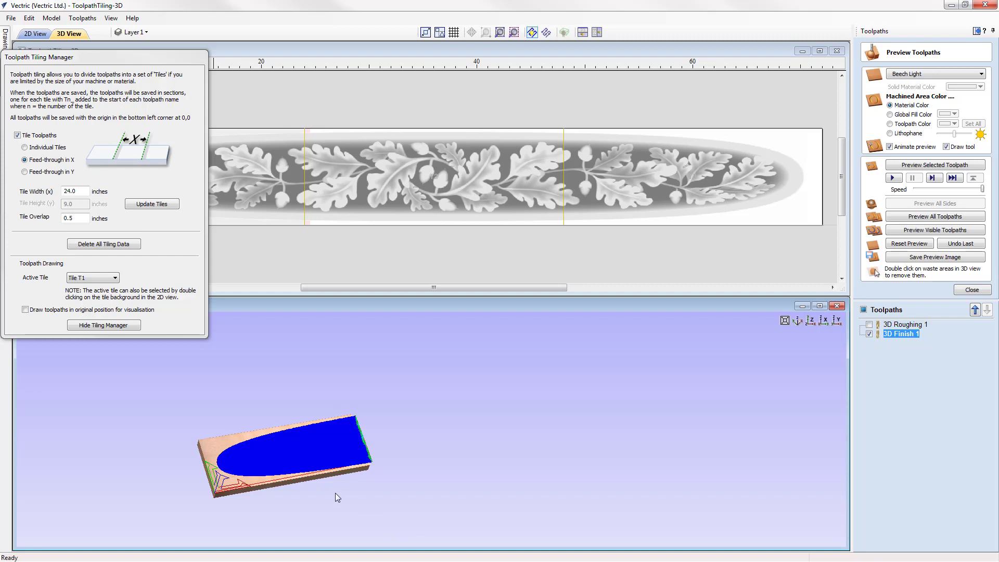
Step: Examine how tile T1's toolpath and boundary overlap the neighbouring tile in the 3D and 2D views
scroll(343, 494, up, 3)
scroll(349, 494, up, 3)
middle_drag(383, 442, 461, 410)
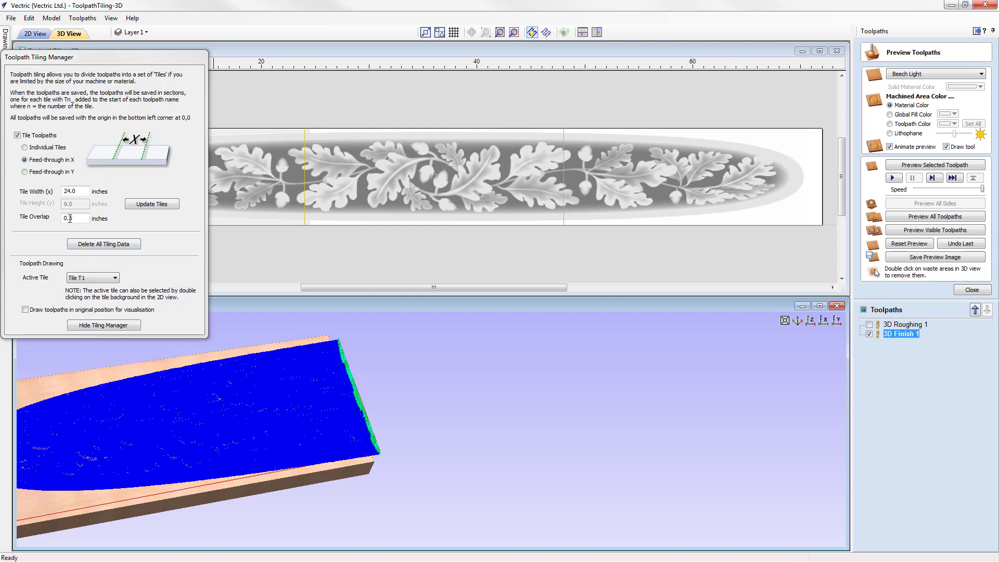
drag(388, 286, 378, 287)
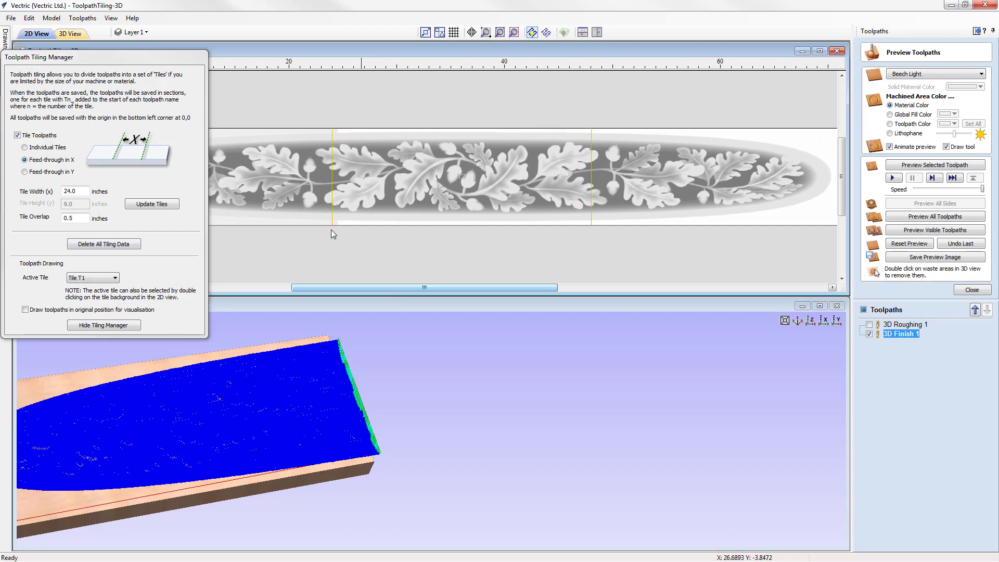
scroll(321, 130, up, 5)
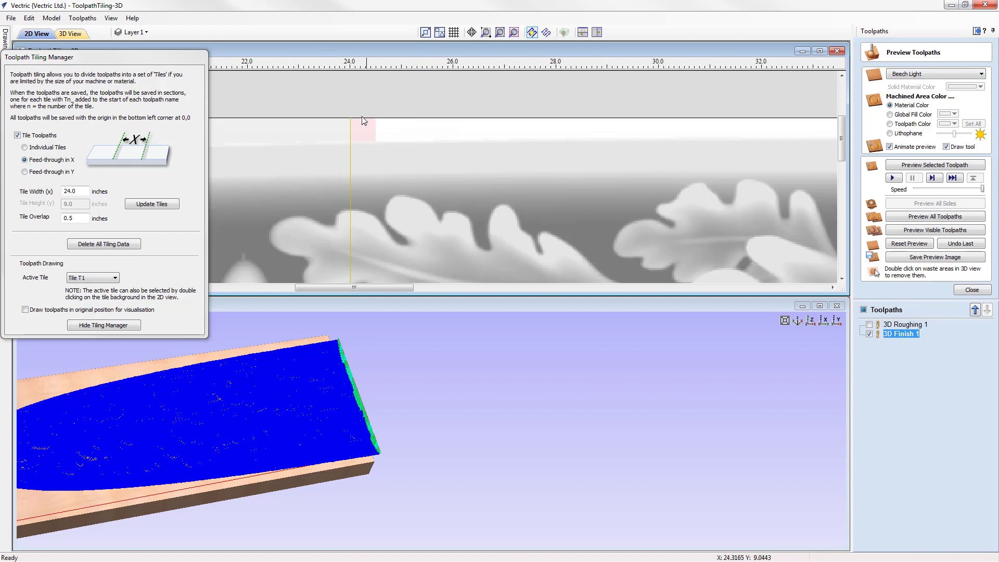
scroll(360, 182, down, 4)
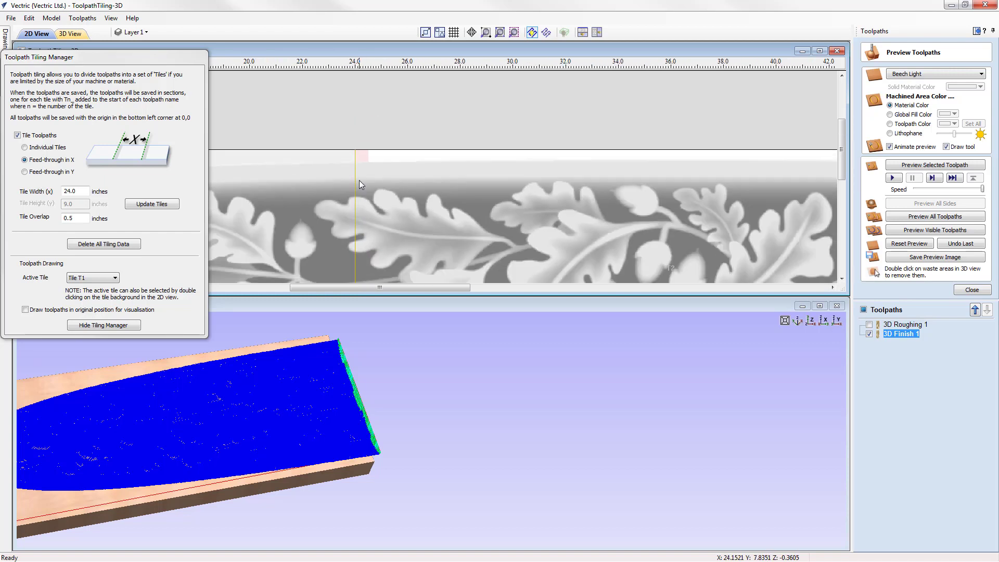
scroll(359, 177, down, 2)
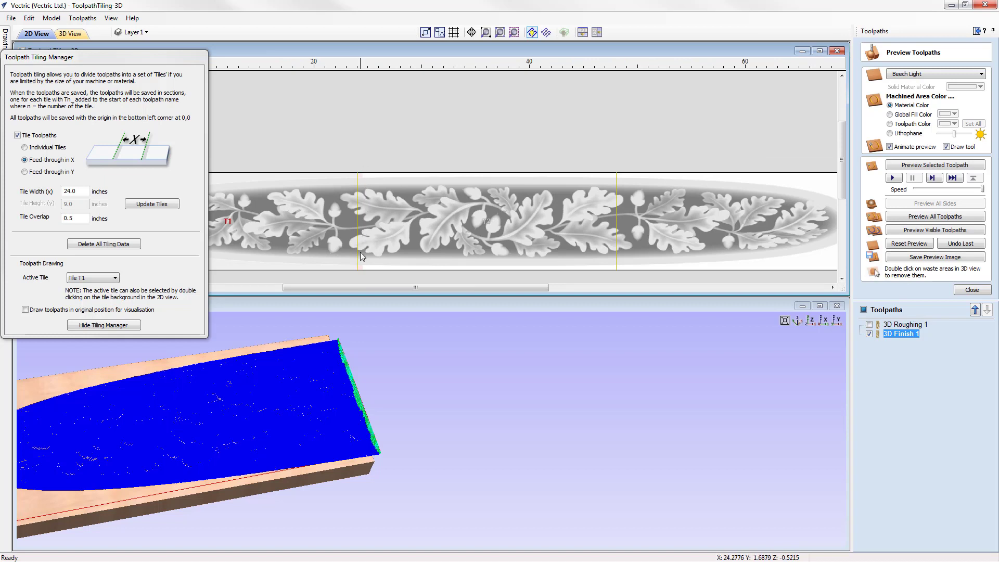
Step: Set the tile overlap back to 0, update the tiles, and restore the full 2D and isometric 3D views
drag(80, 219, 46, 220)
text(0)
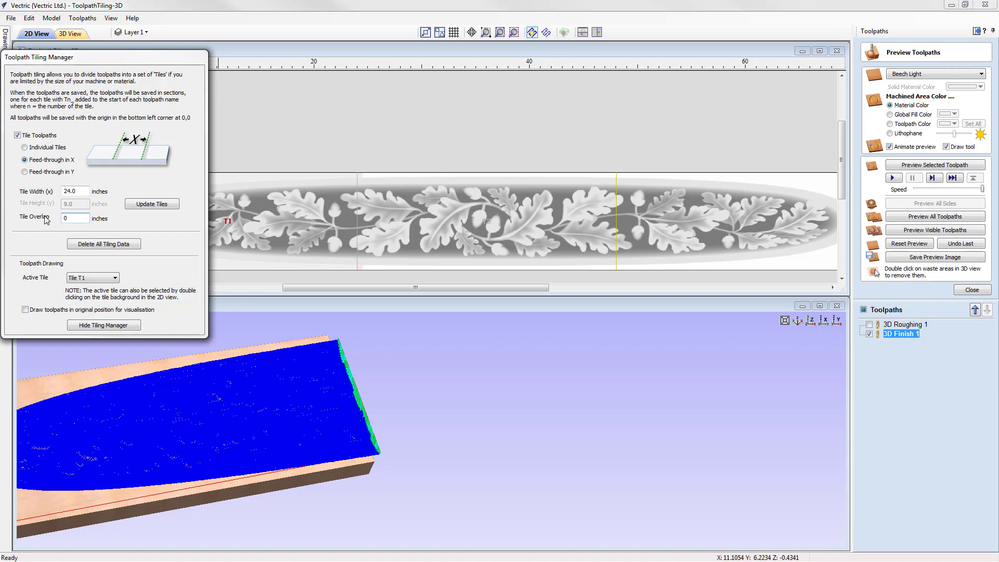
click(165, 204)
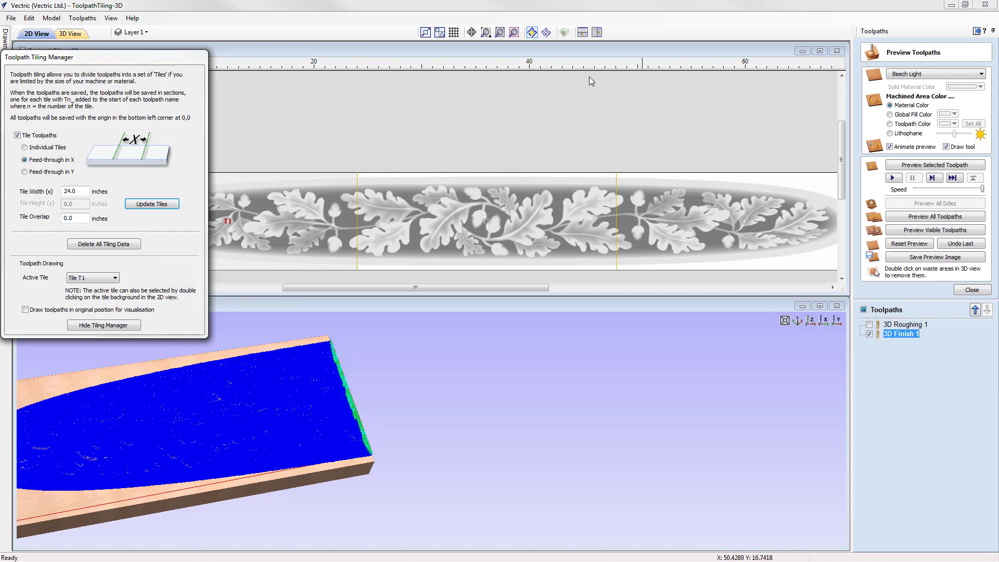
click(581, 33)
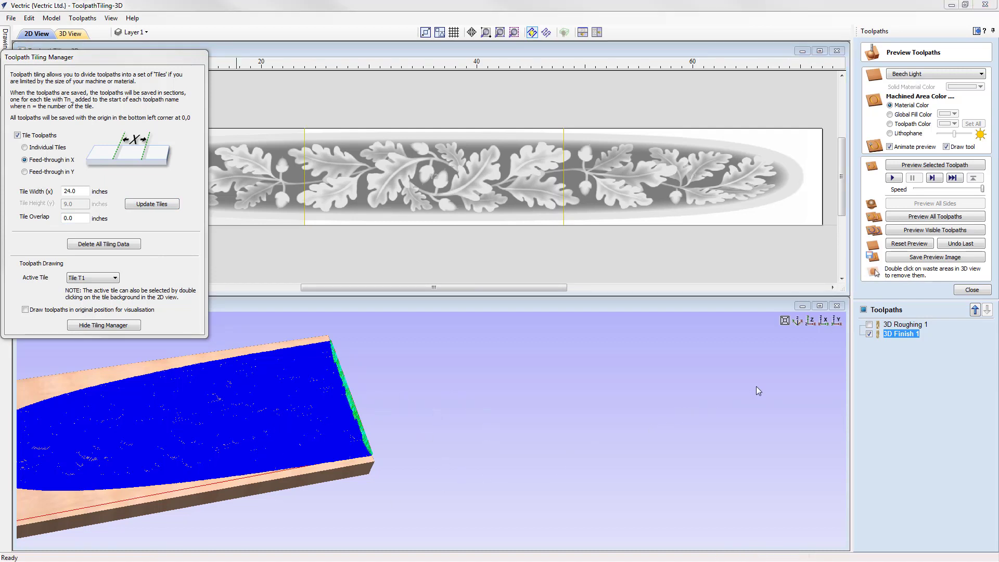
click(798, 320)
click(799, 322)
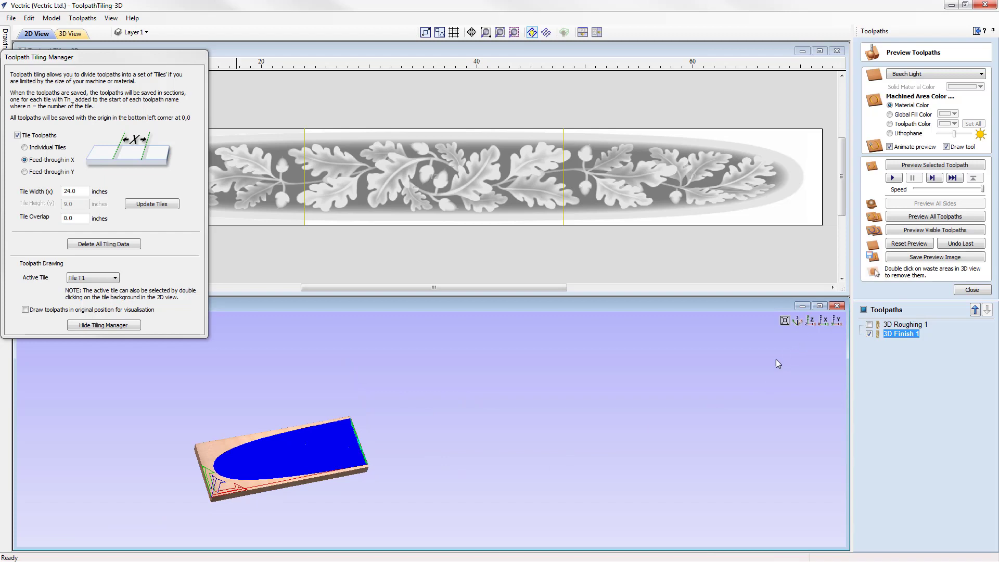
Step: Close the toolpath preview, save only the tiled 3D Roughing 1 toolpath as 3D Roughing 1.tap in 3D_Tiling_FILES, and check the saved tile files
click(976, 292)
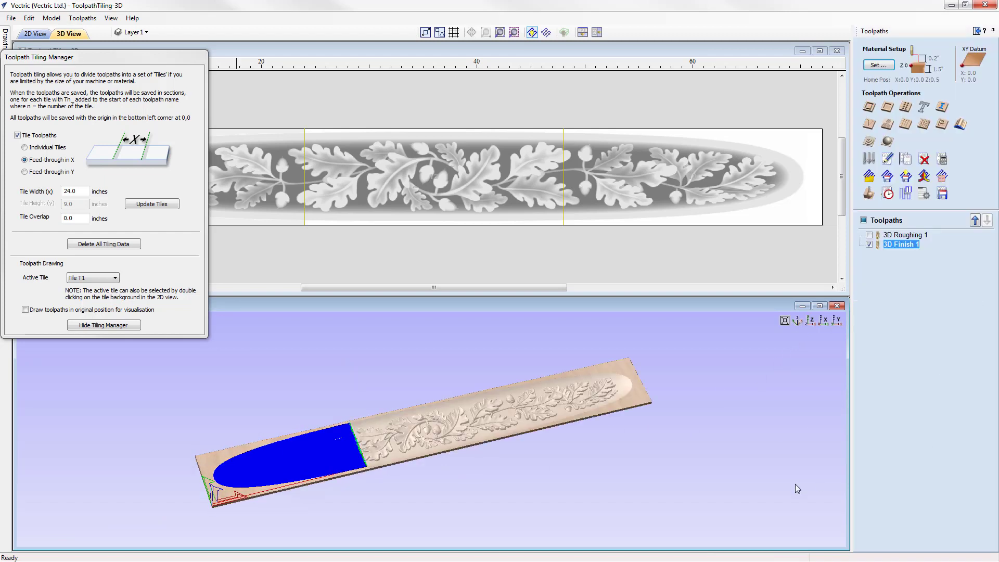
click(943, 197)
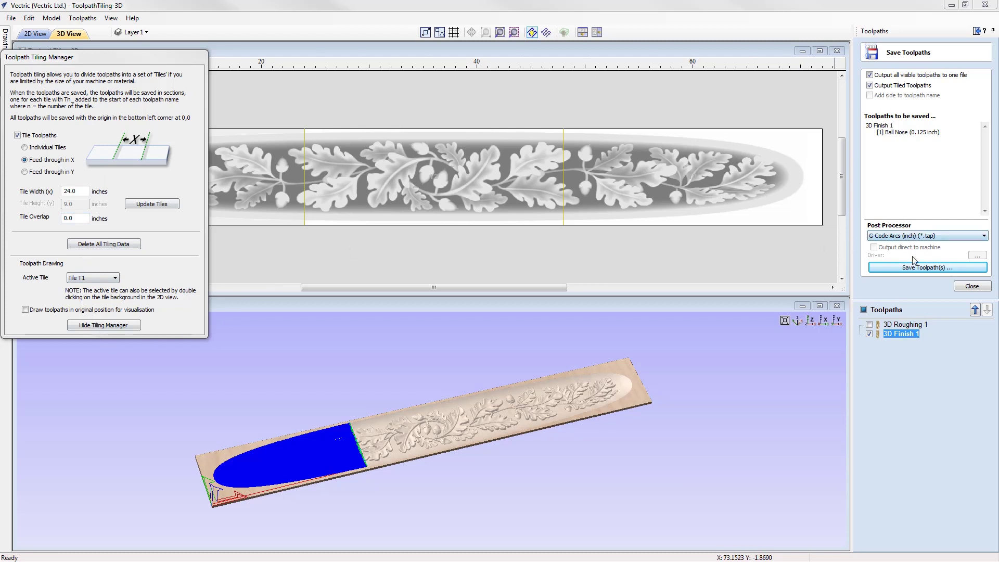
click(869, 334)
click(869, 325)
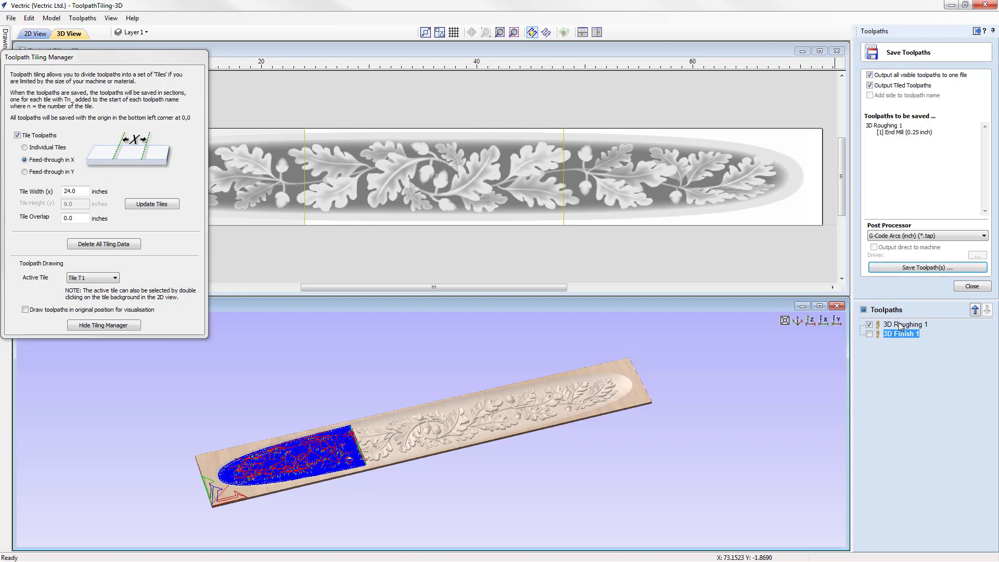
click(900, 325)
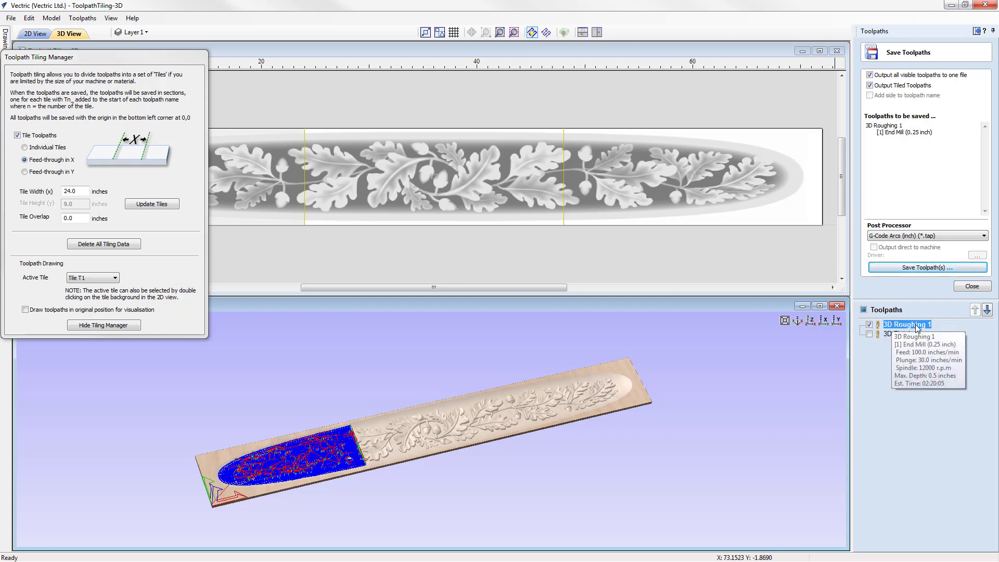
click(920, 269)
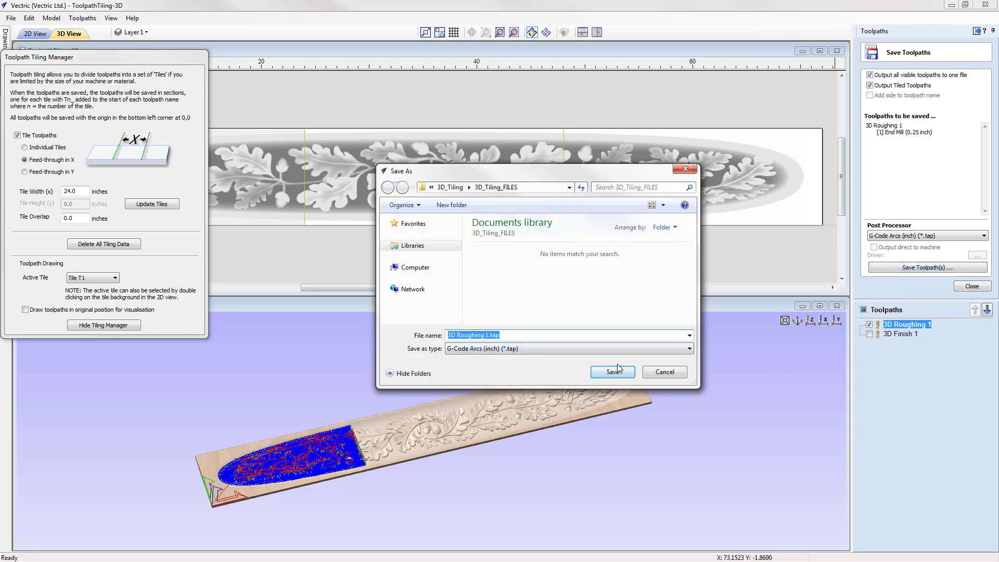
key(Return)
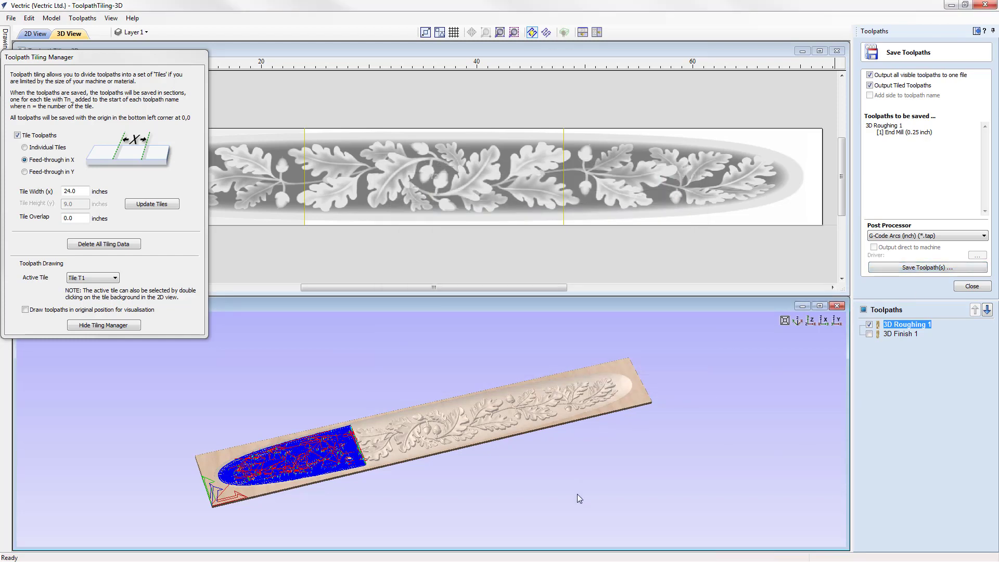
click(920, 269)
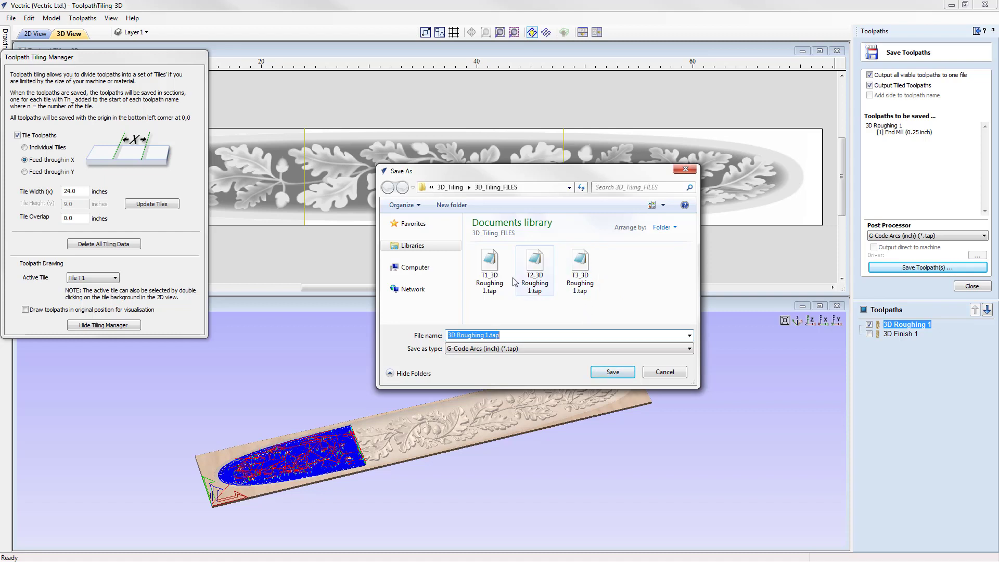
click(662, 372)
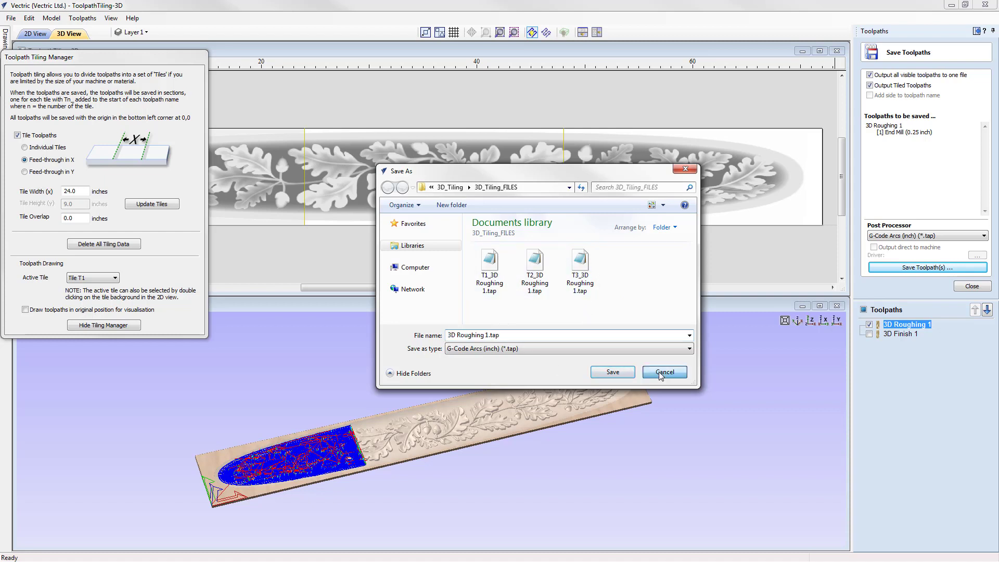
Step: Save only the tiled 3D Finish 1 toolpath as 3D Finish 1.tap in the same folder and check the saved tile files
click(869, 324)
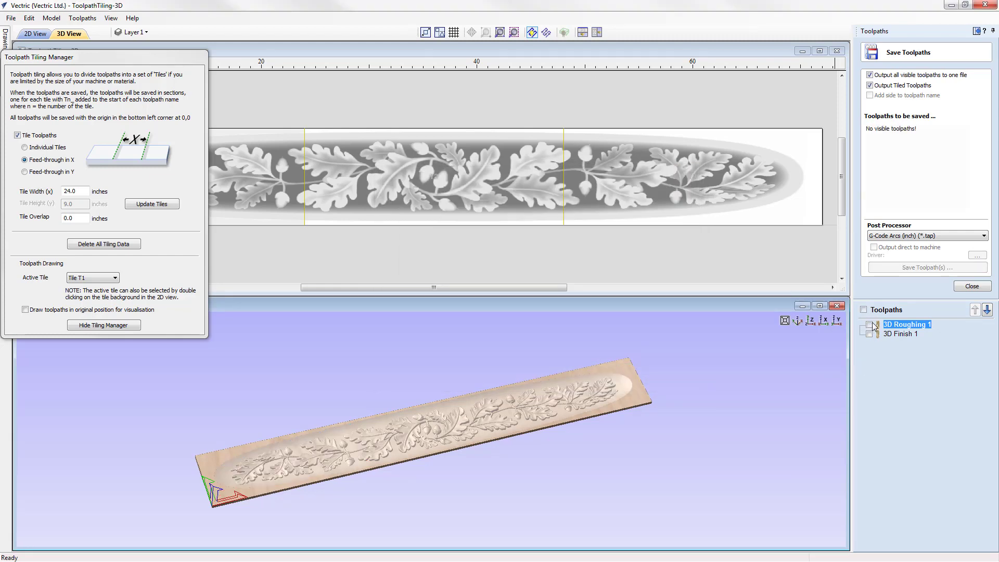
click(869, 334)
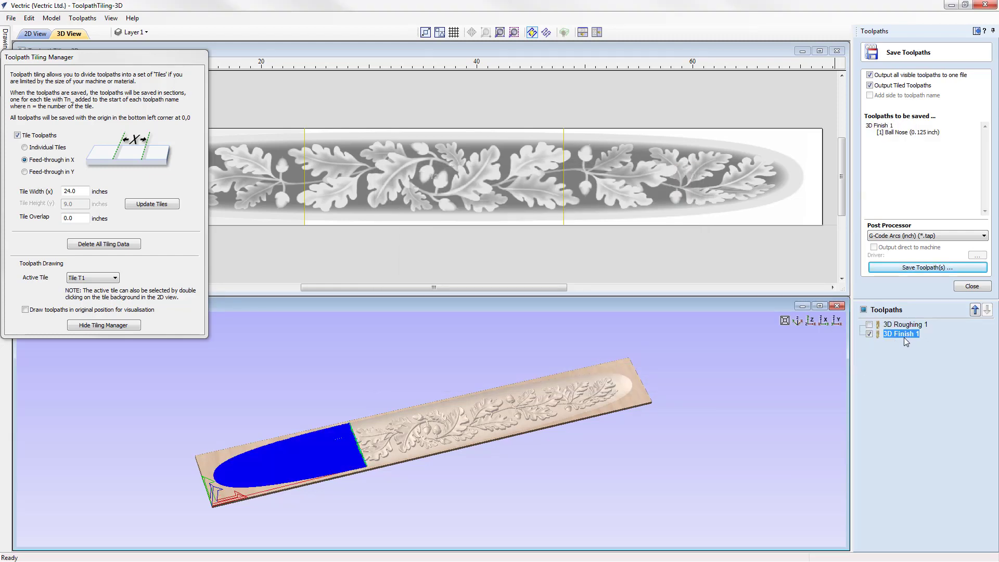
click(925, 268)
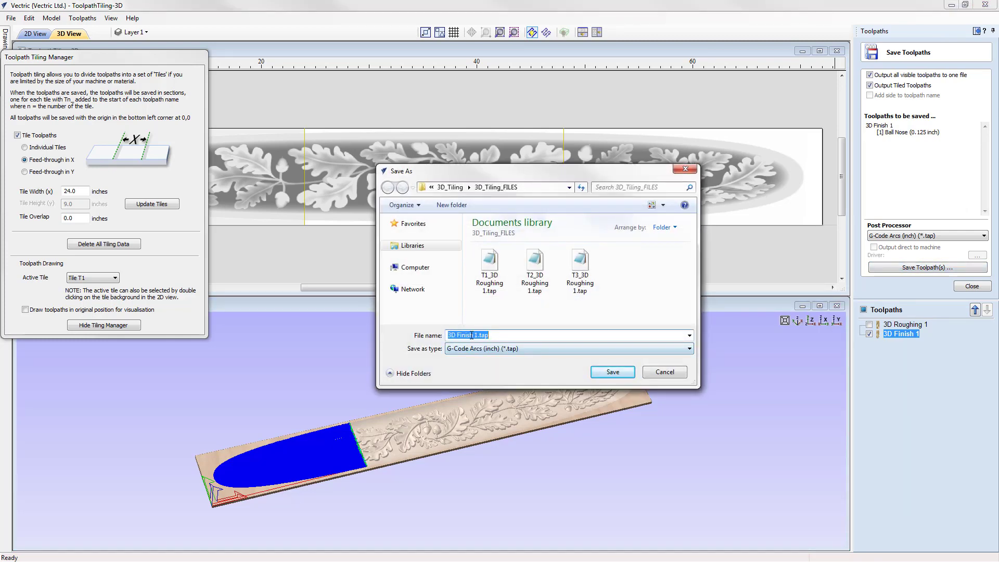
click(612, 373)
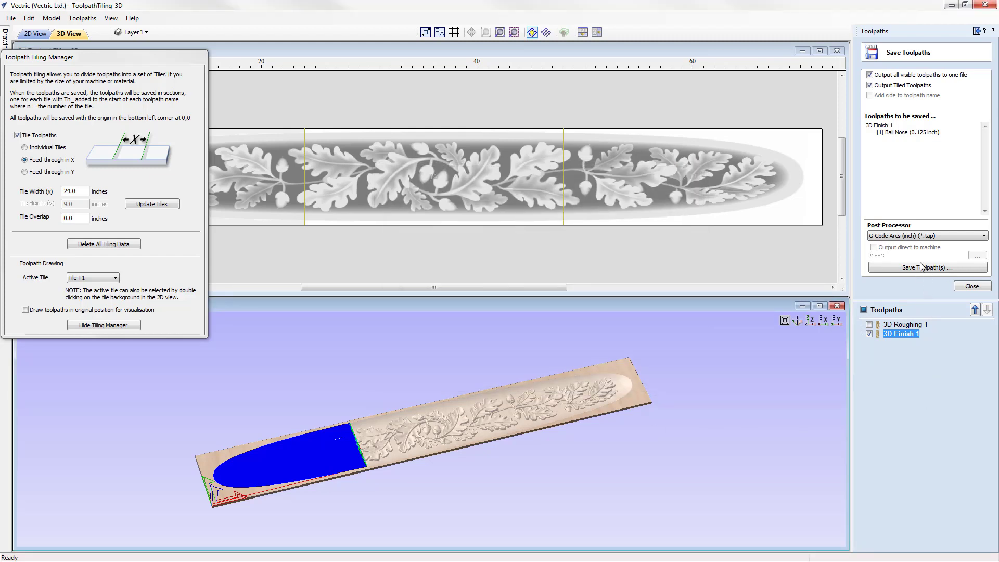
click(922, 267)
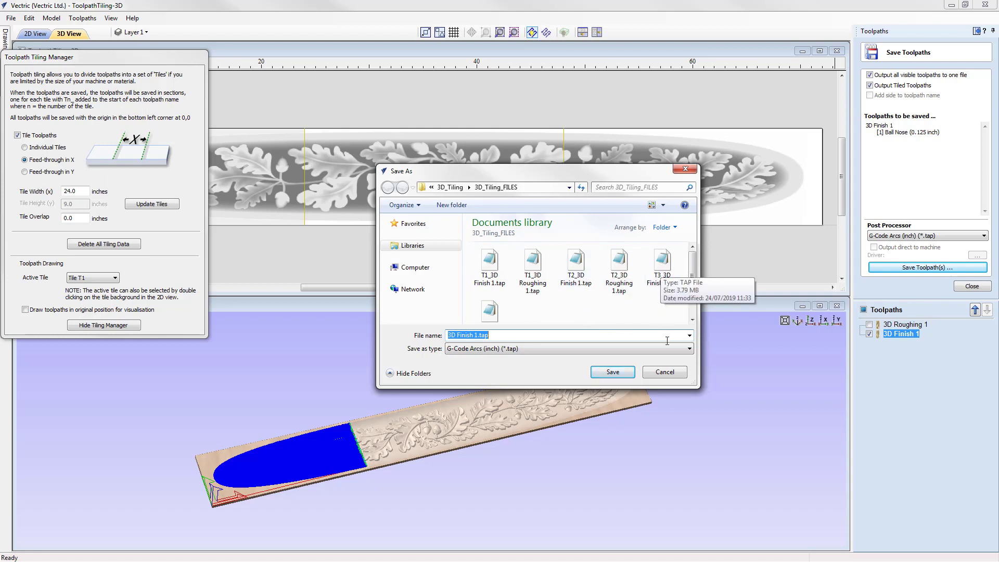
click(674, 372)
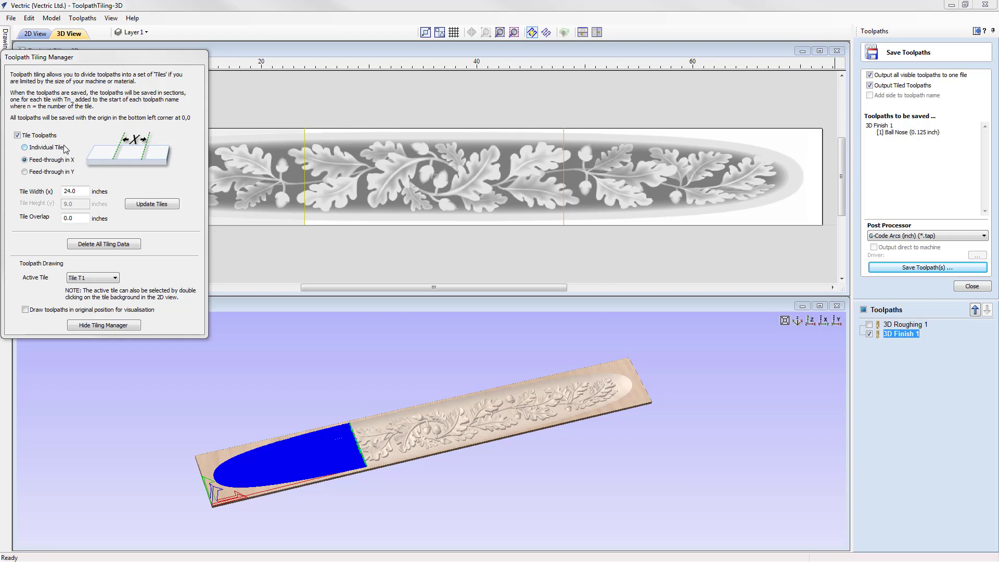
Step: Save a copy of the project as 3D_Tiling_3D_Toolpaths in the 3D_Tiling_FILES folder
click(11, 19)
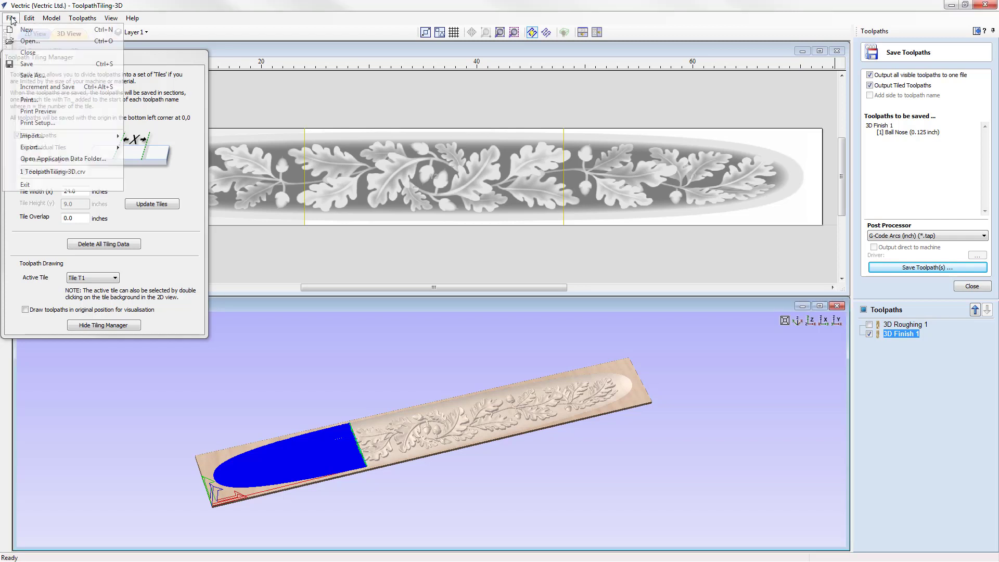
click(53, 76)
right_click(487, 339)
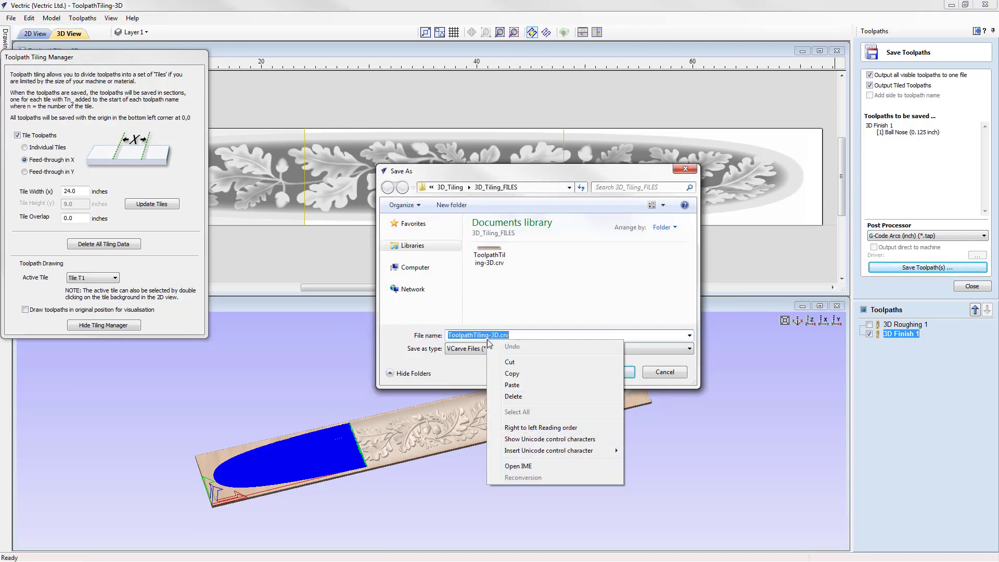
click(507, 384)
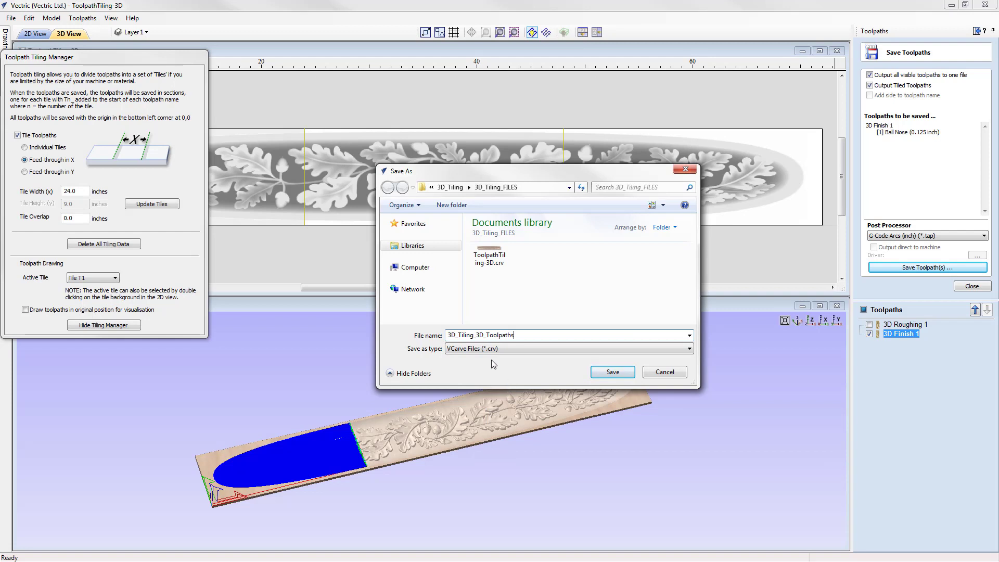
click(623, 373)
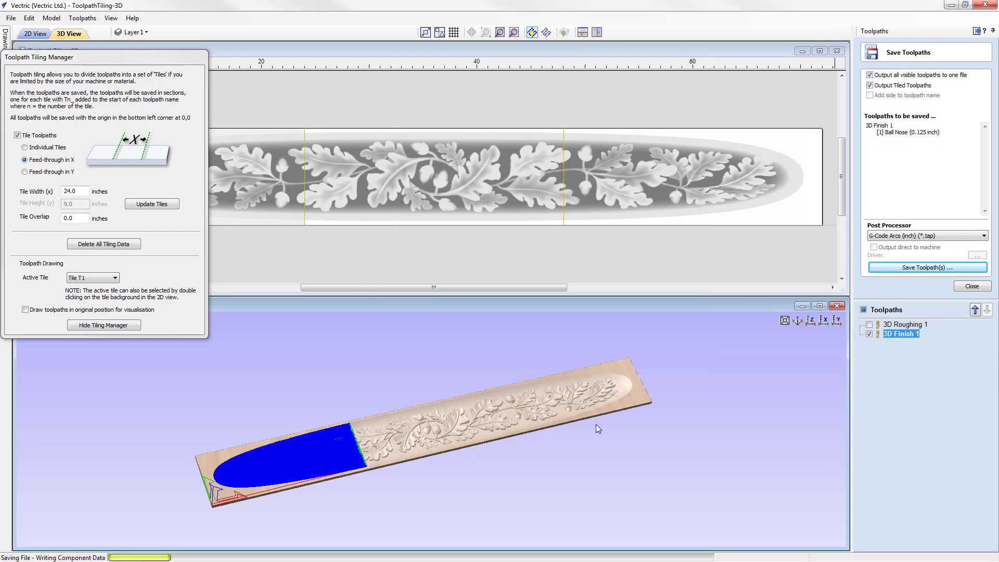